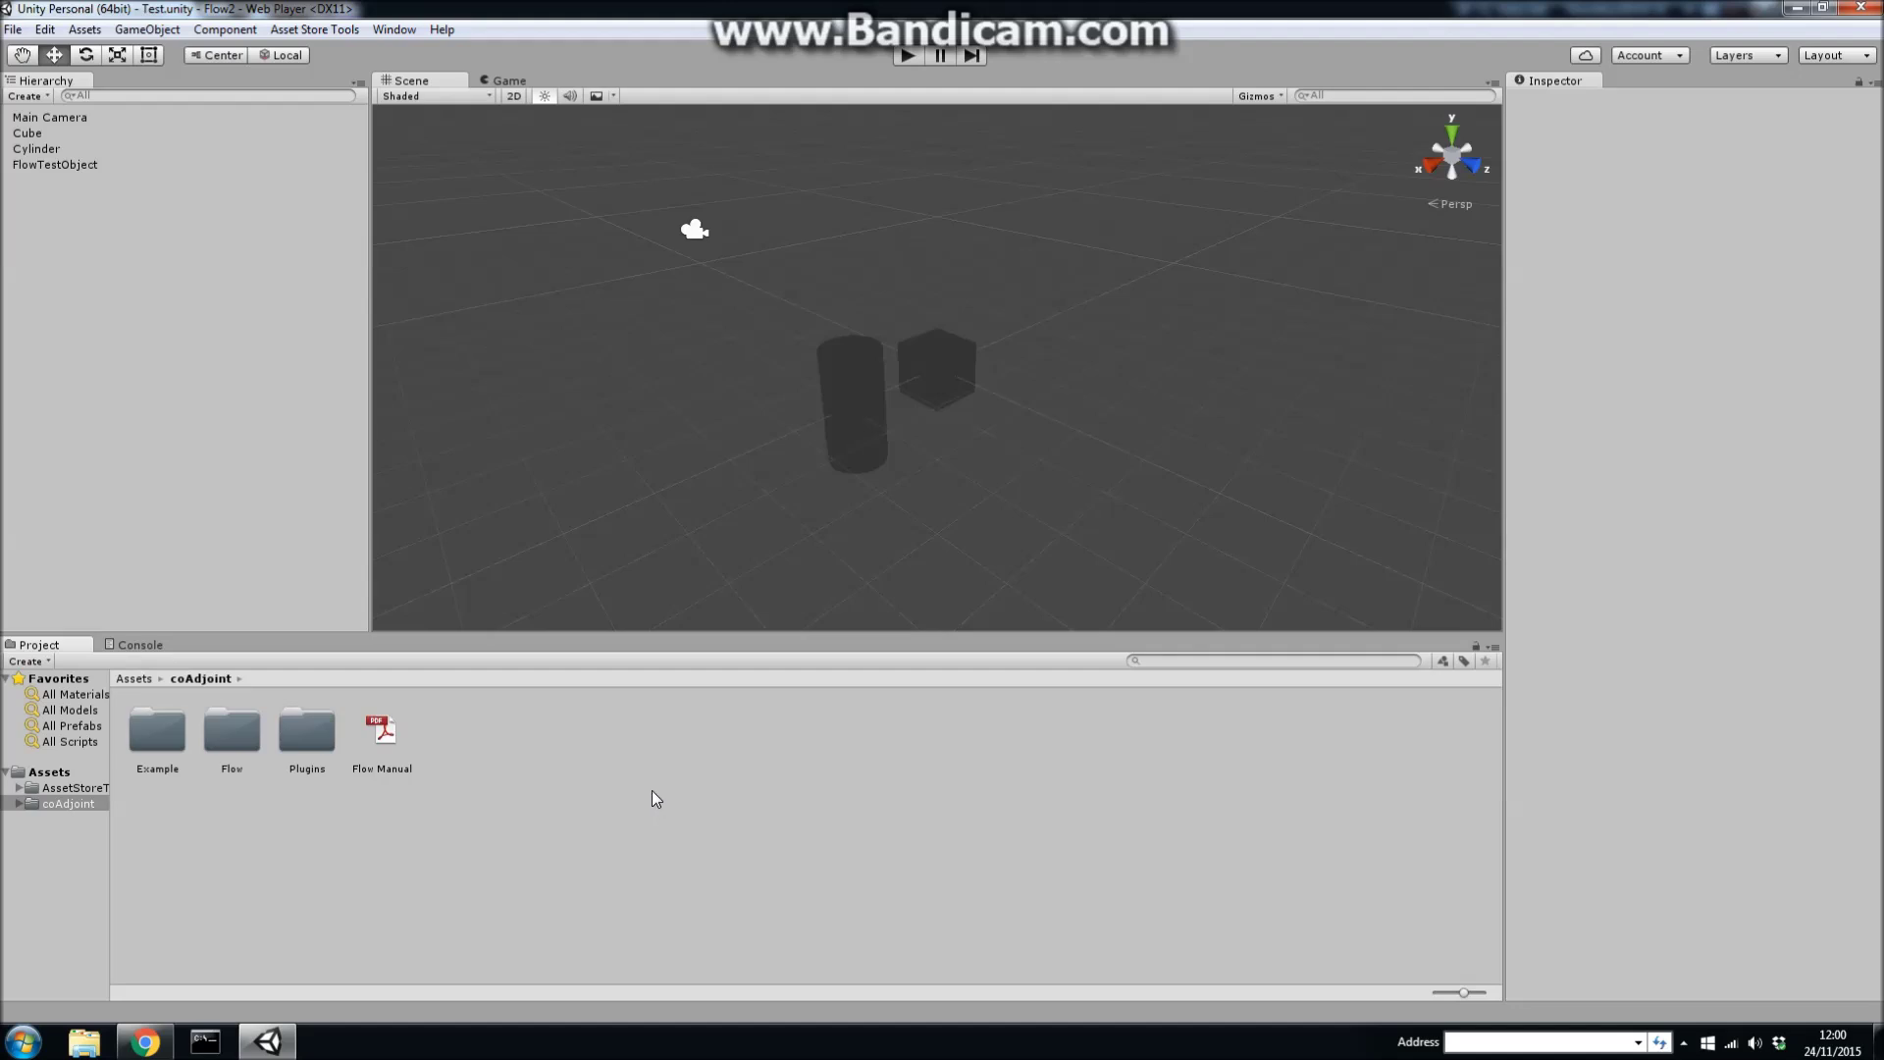
# In Chrome, go to the coadjoint.co.uk/flow/ download page.
pyautogui.click(144, 1041)
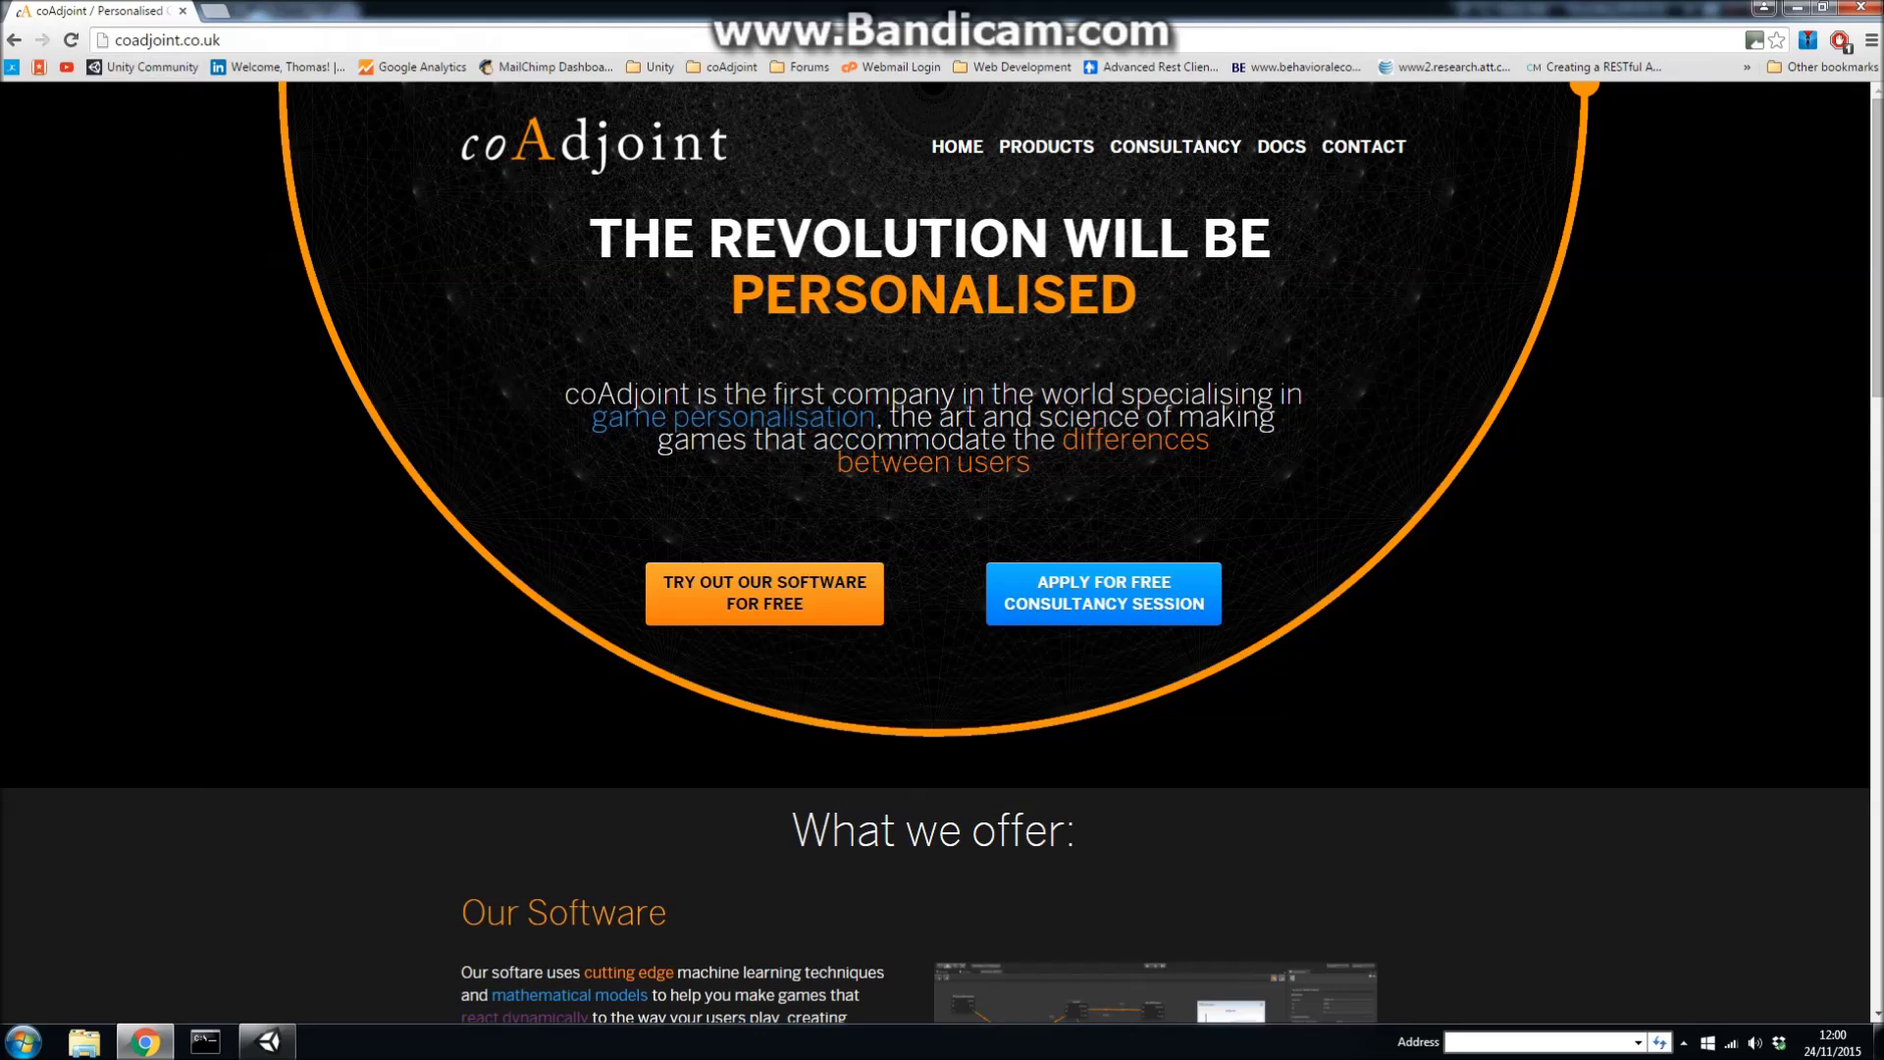
pyautogui.hotkey('ctrl', 'l')
pyautogui.press('End')
pyautogui.hotkey('ctrl', 'shift', 'Left')
pyautogui.press('End')
pyautogui.write('/fl')
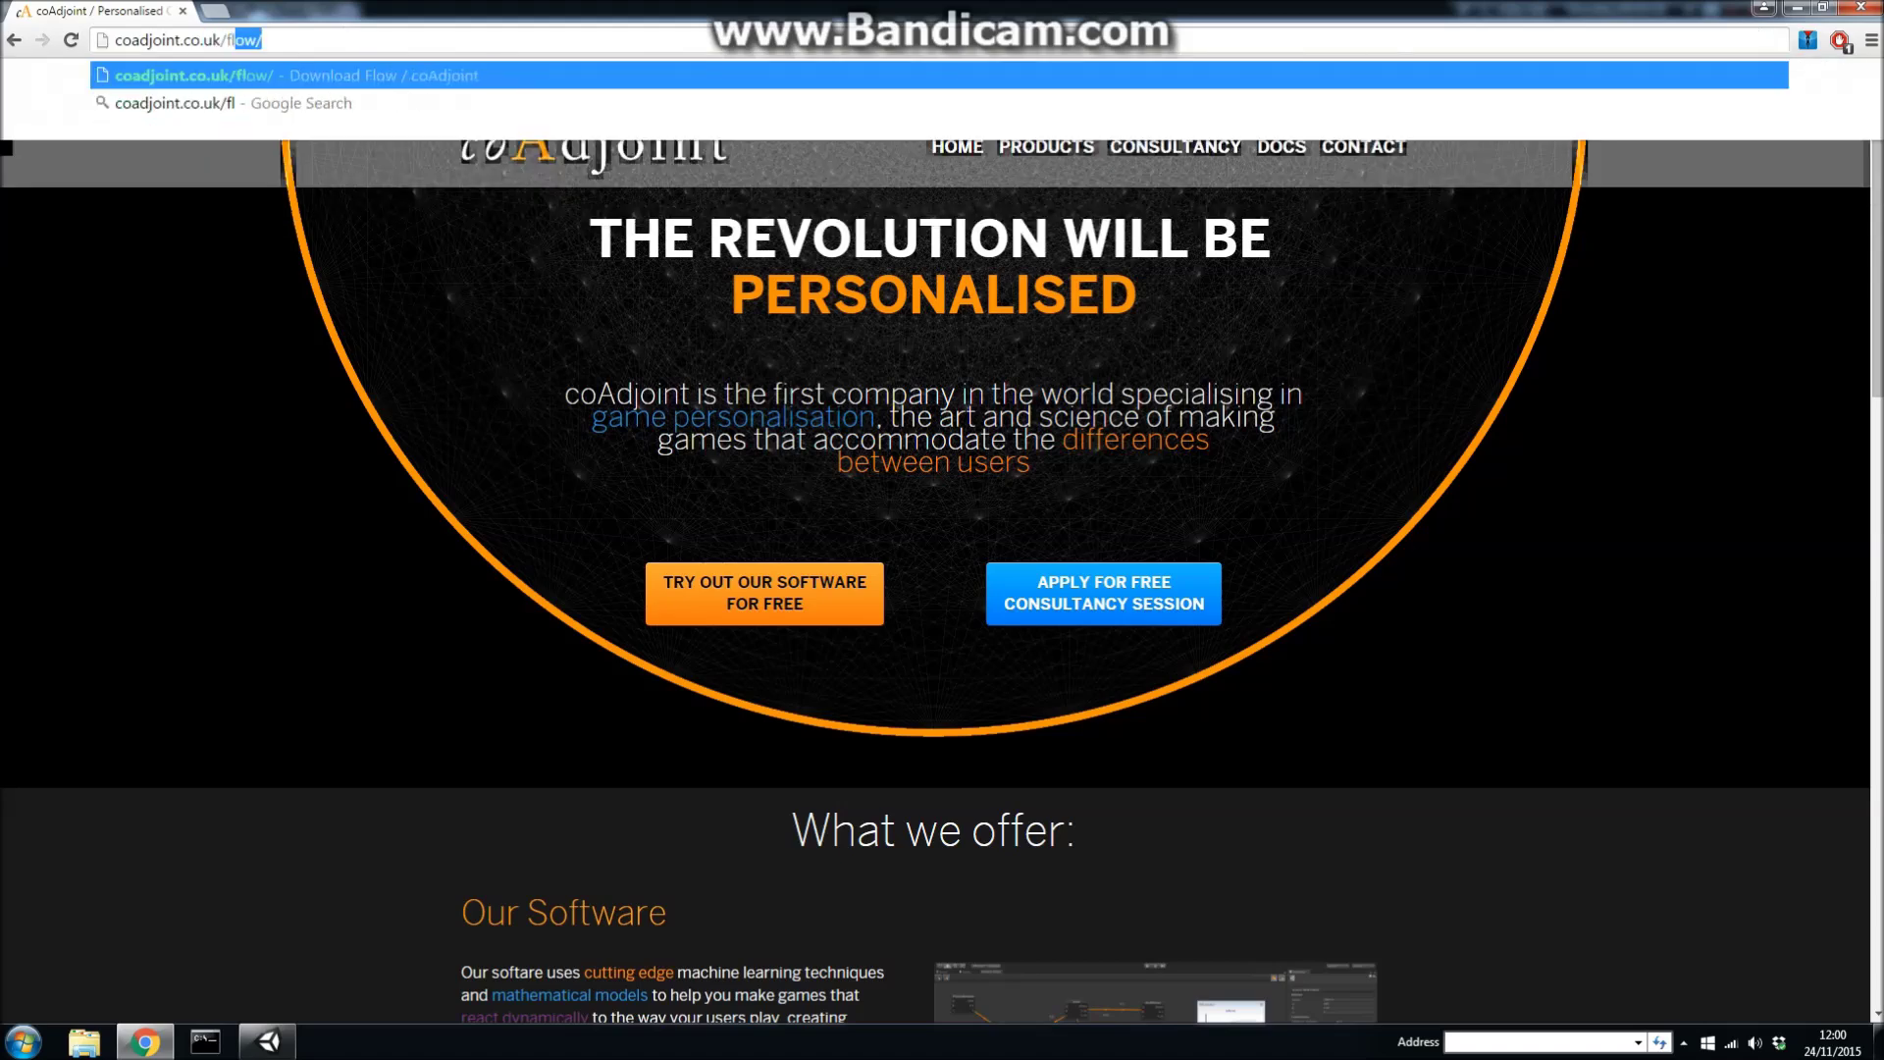
pyautogui.write('ow')
pyautogui.press('Return')
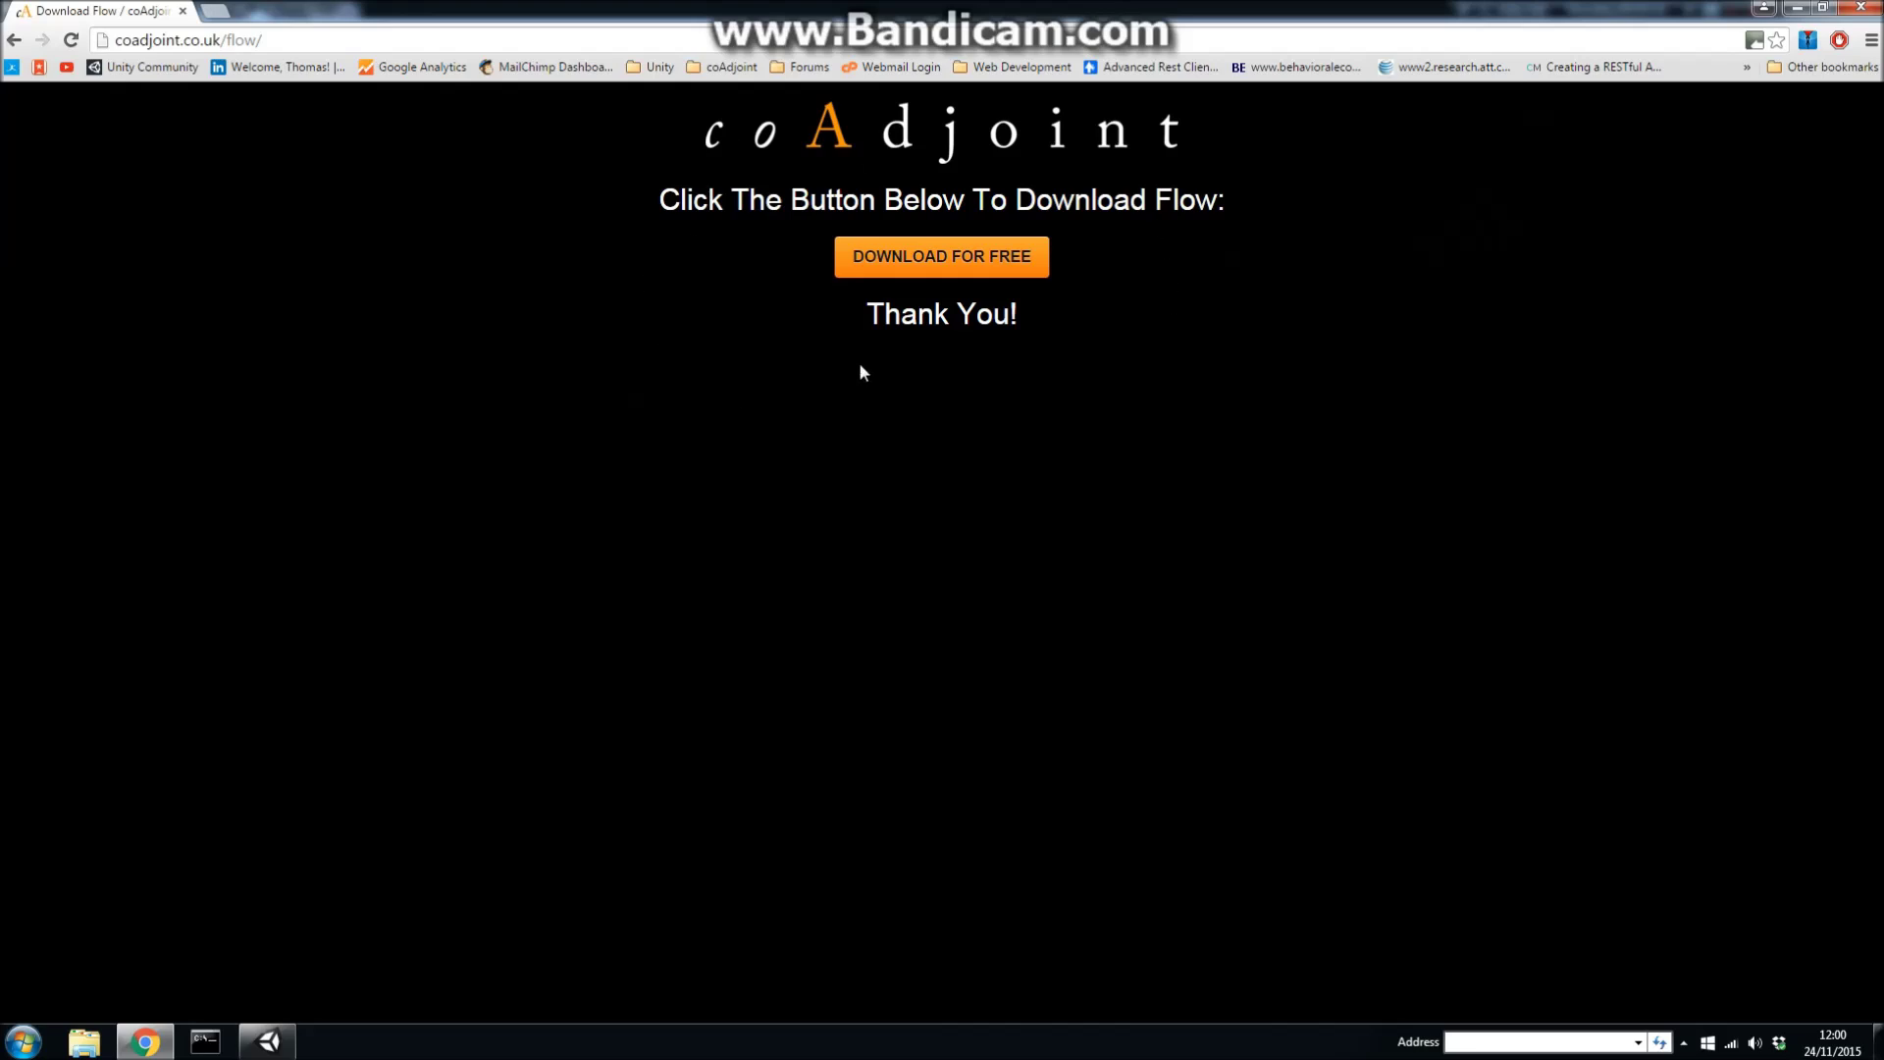
# Return to the homepage, open Products, scroll to Flow and open DOWNLOAD FOR FREE in a new tab.
pyautogui.click(14, 40)
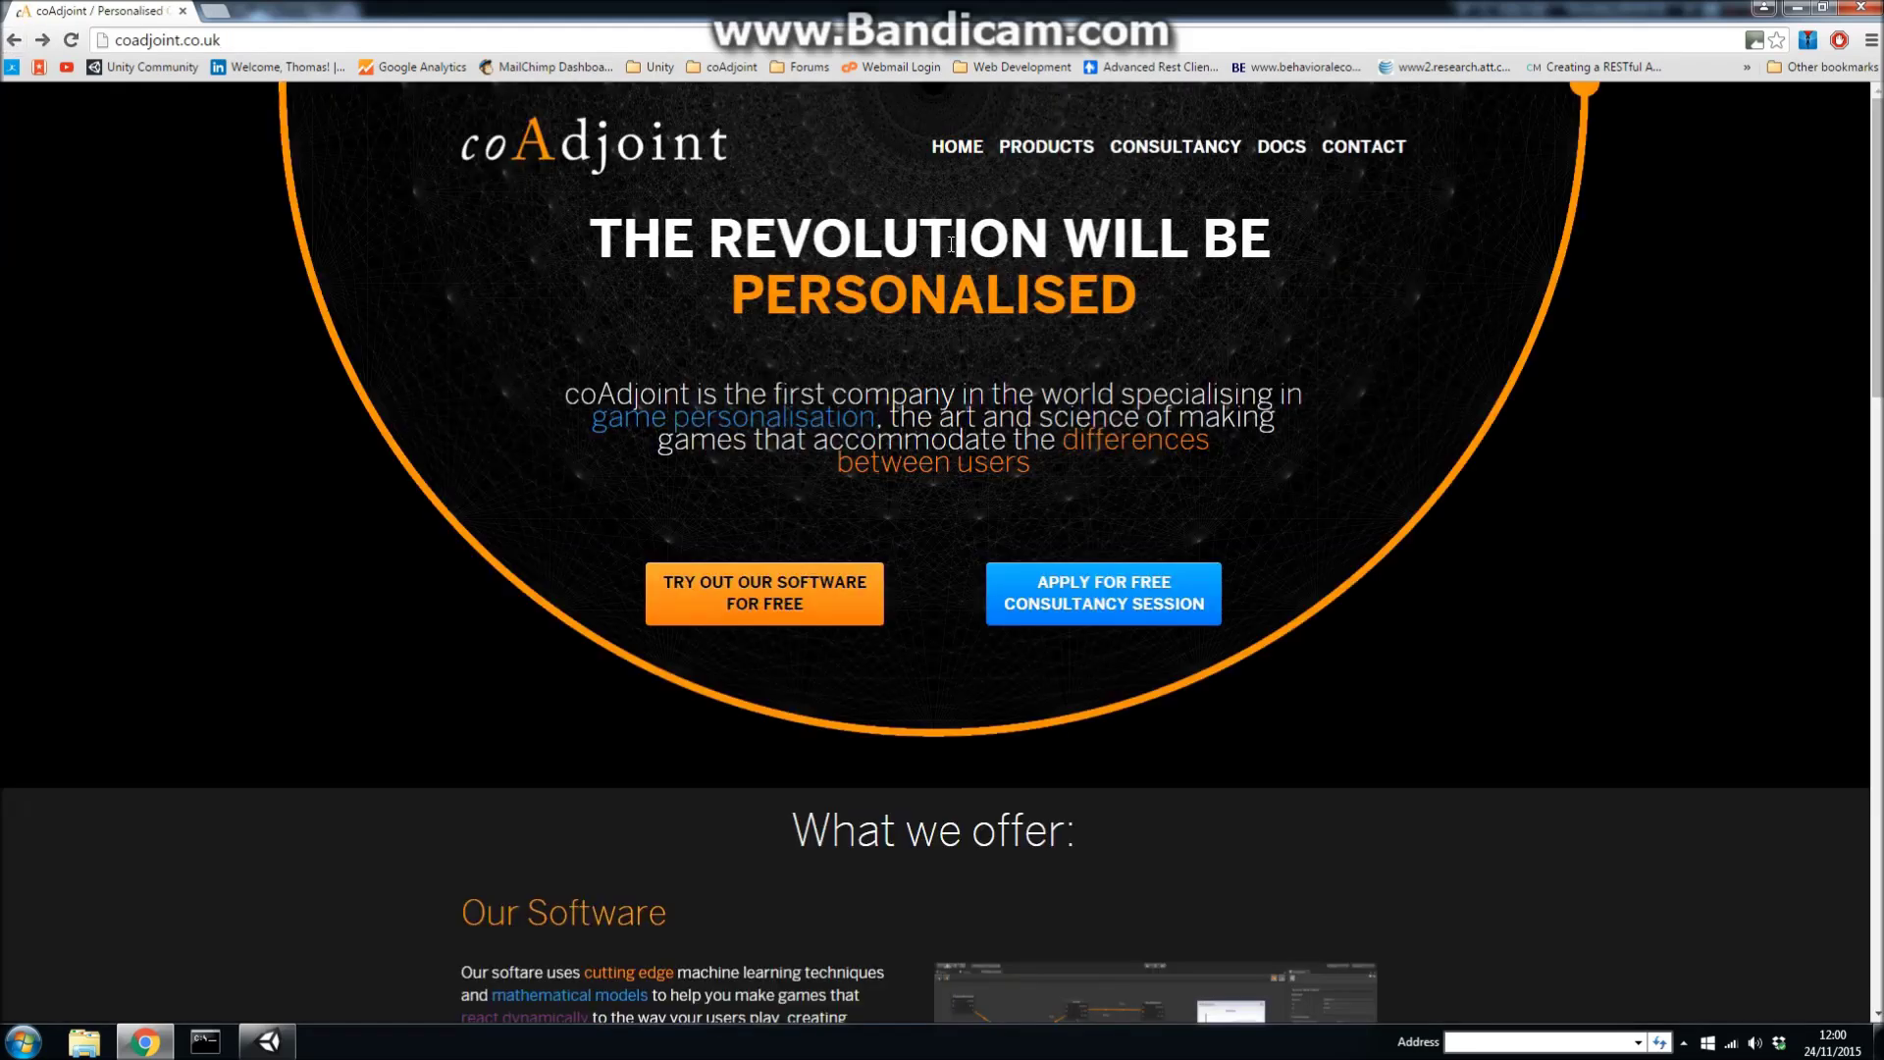
pyautogui.click(1069, 154)
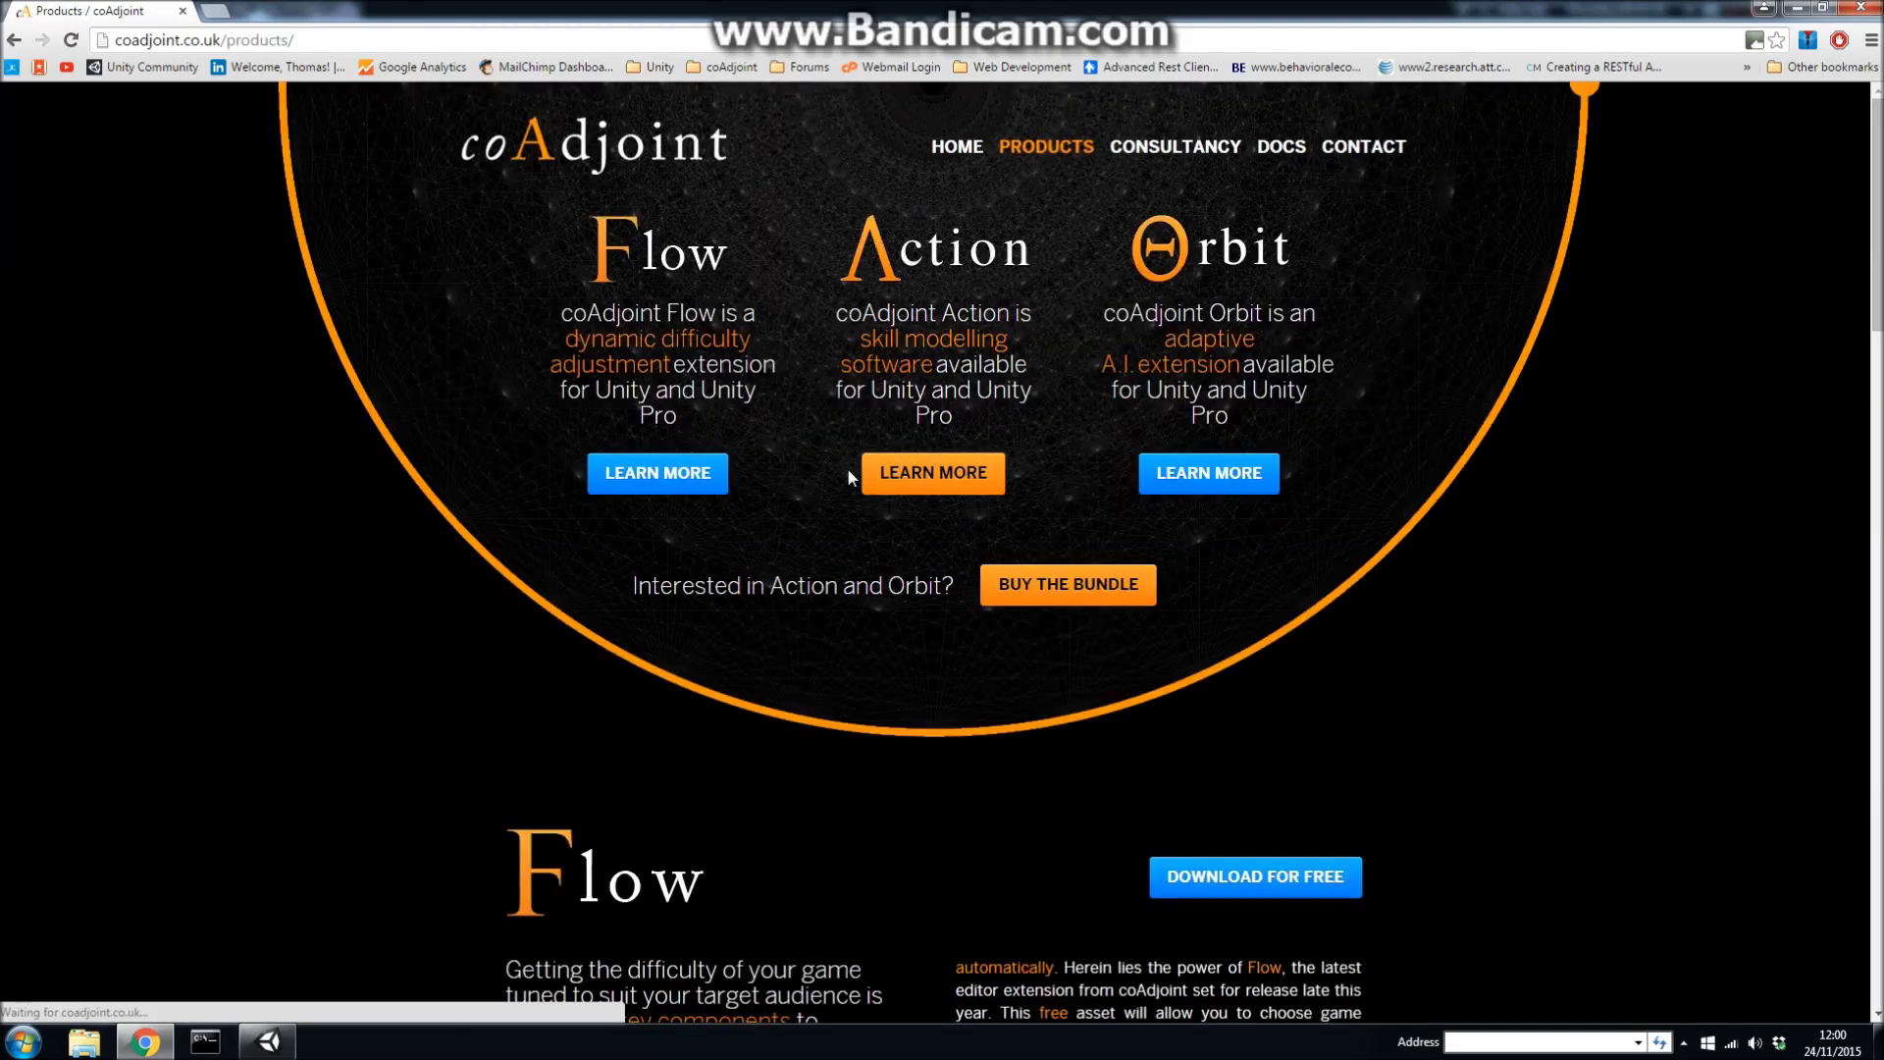
pyautogui.scroll(-4, 745, 481)
pyautogui.scroll(-1, 752, 483)
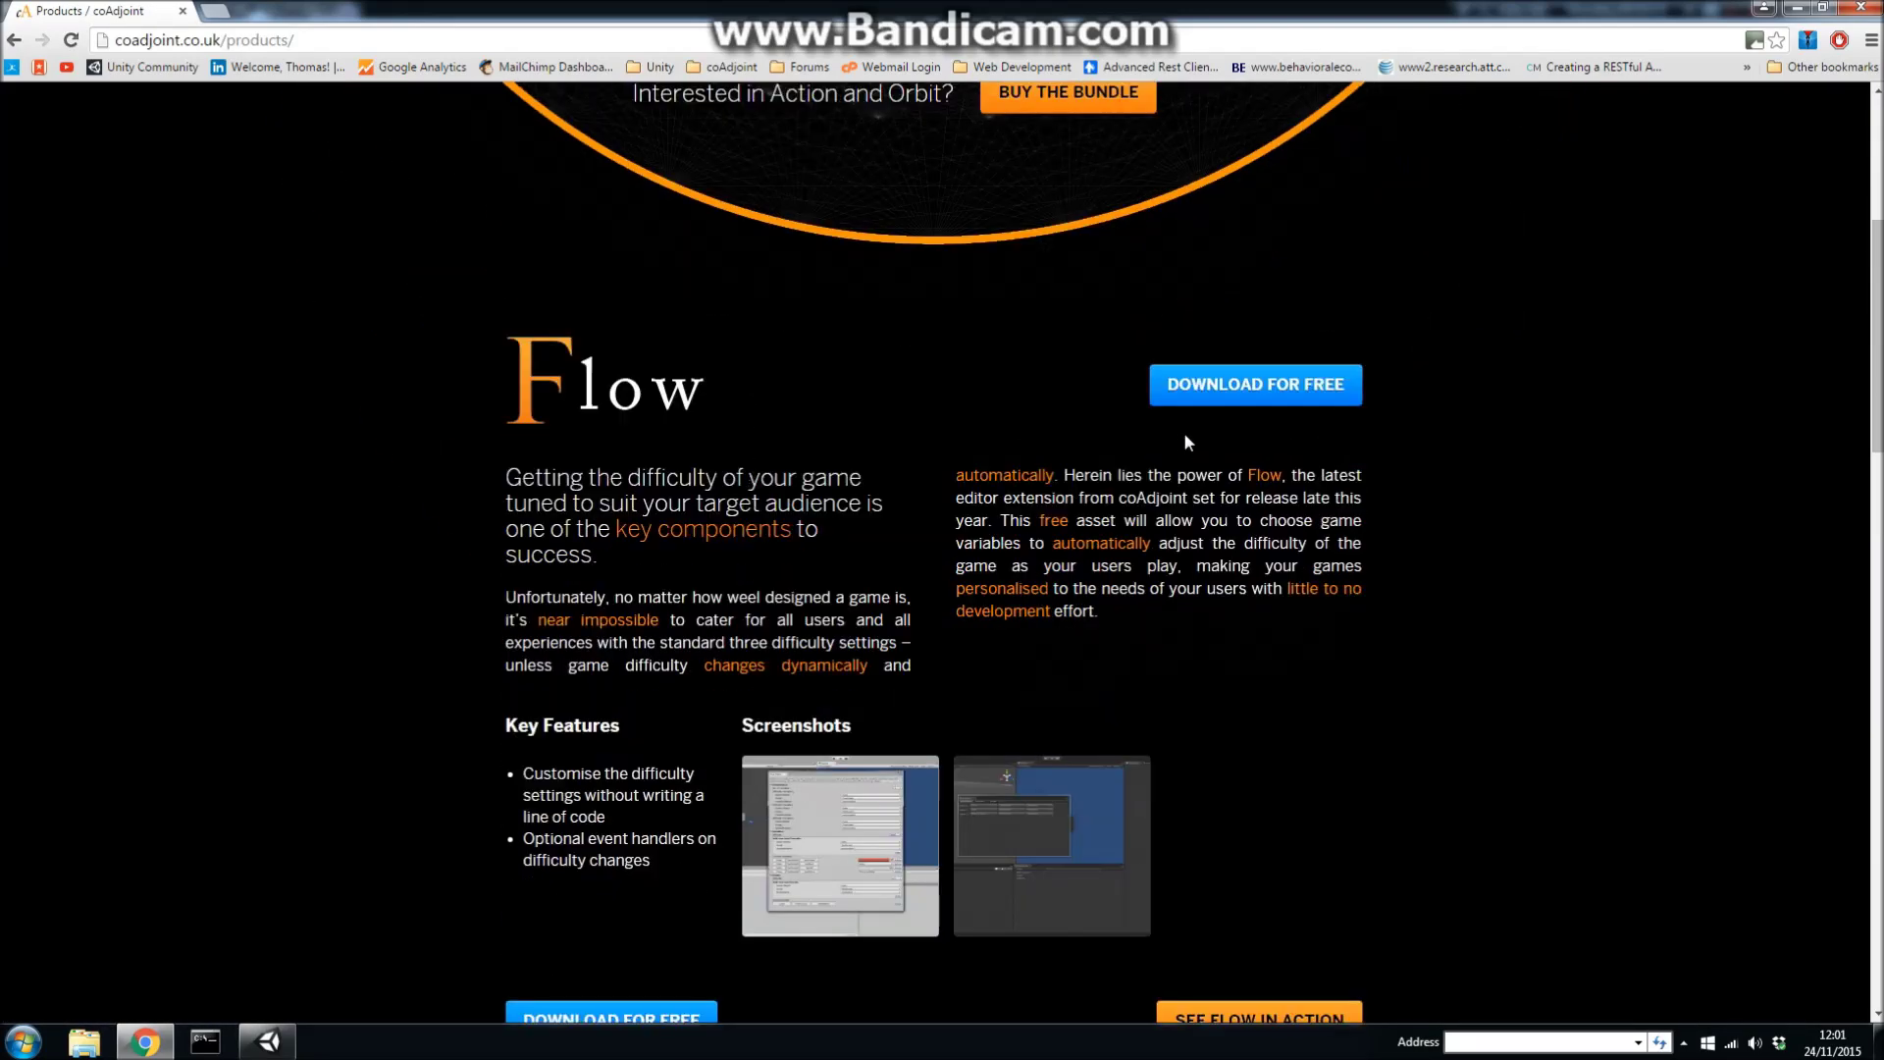
pyautogui.click(1251, 385)
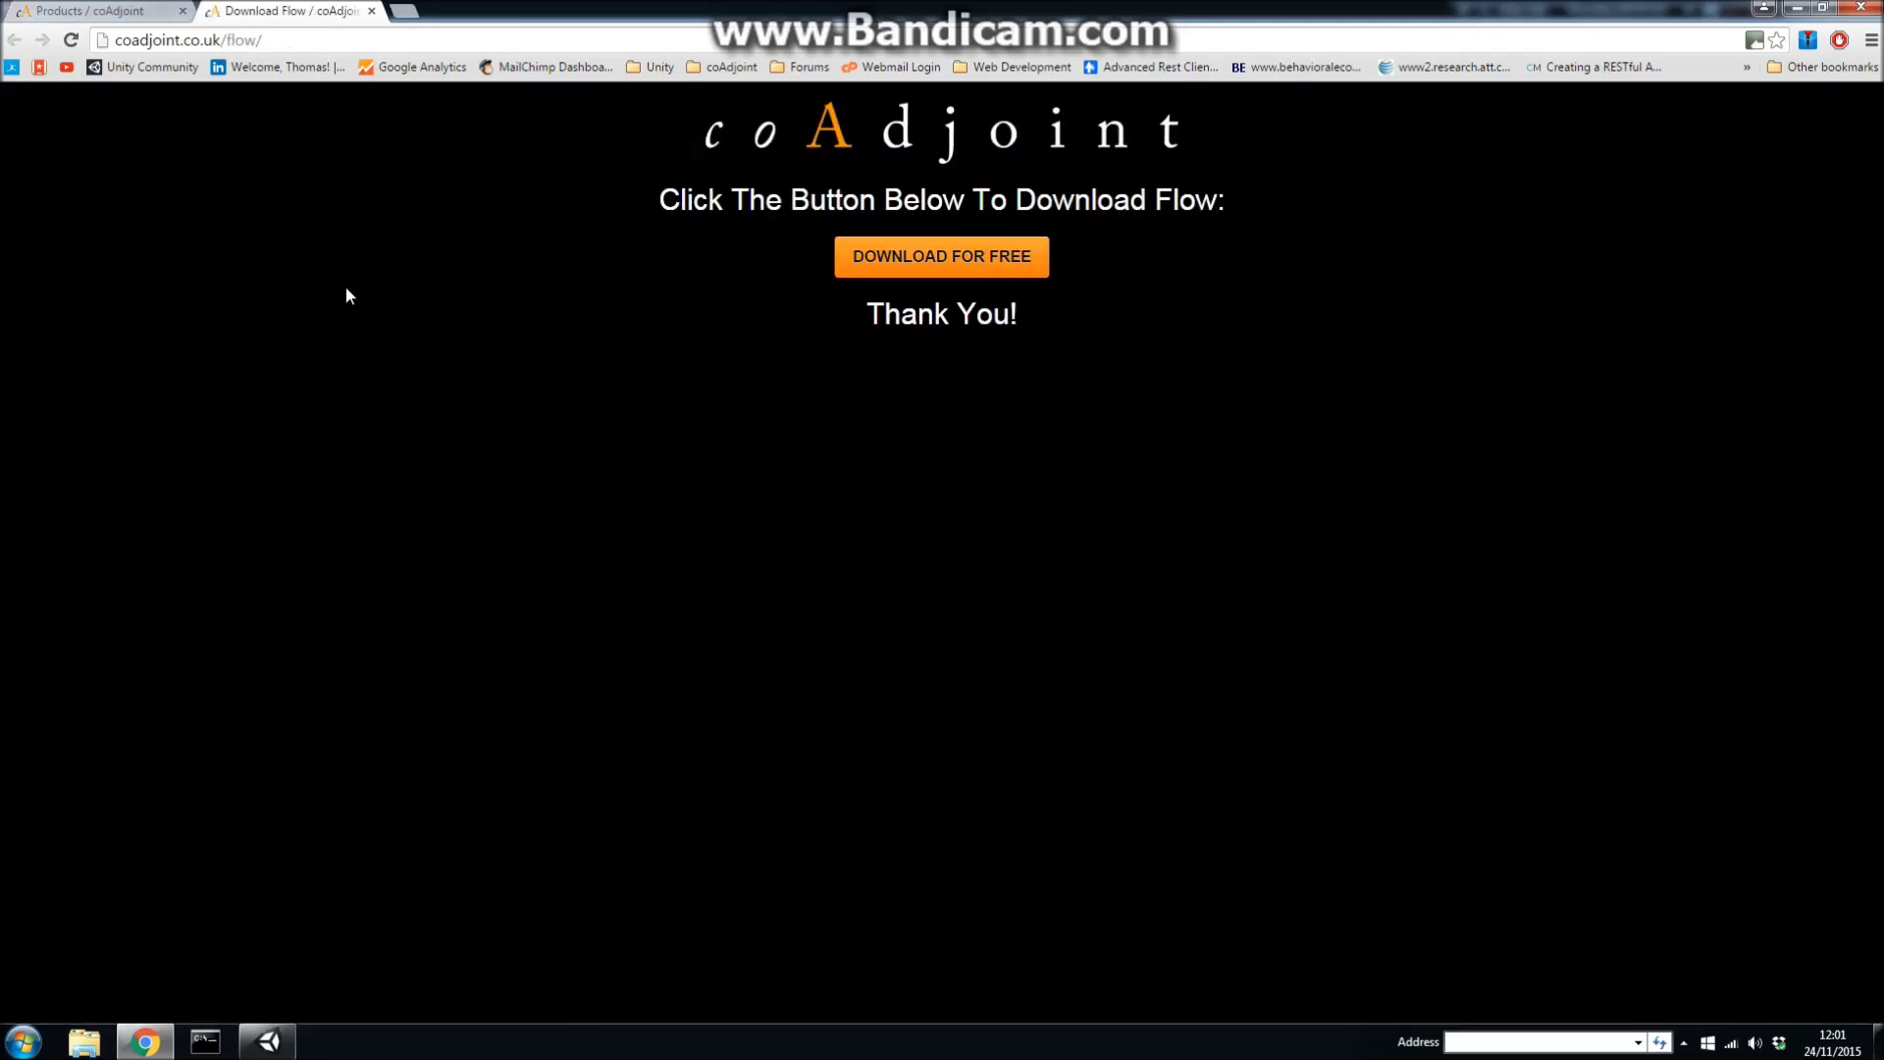
# Close the Download Flow tab and switch back to the Unity editor.
pyautogui.click(372, 11)
pyautogui.moveTo(270, 1045)
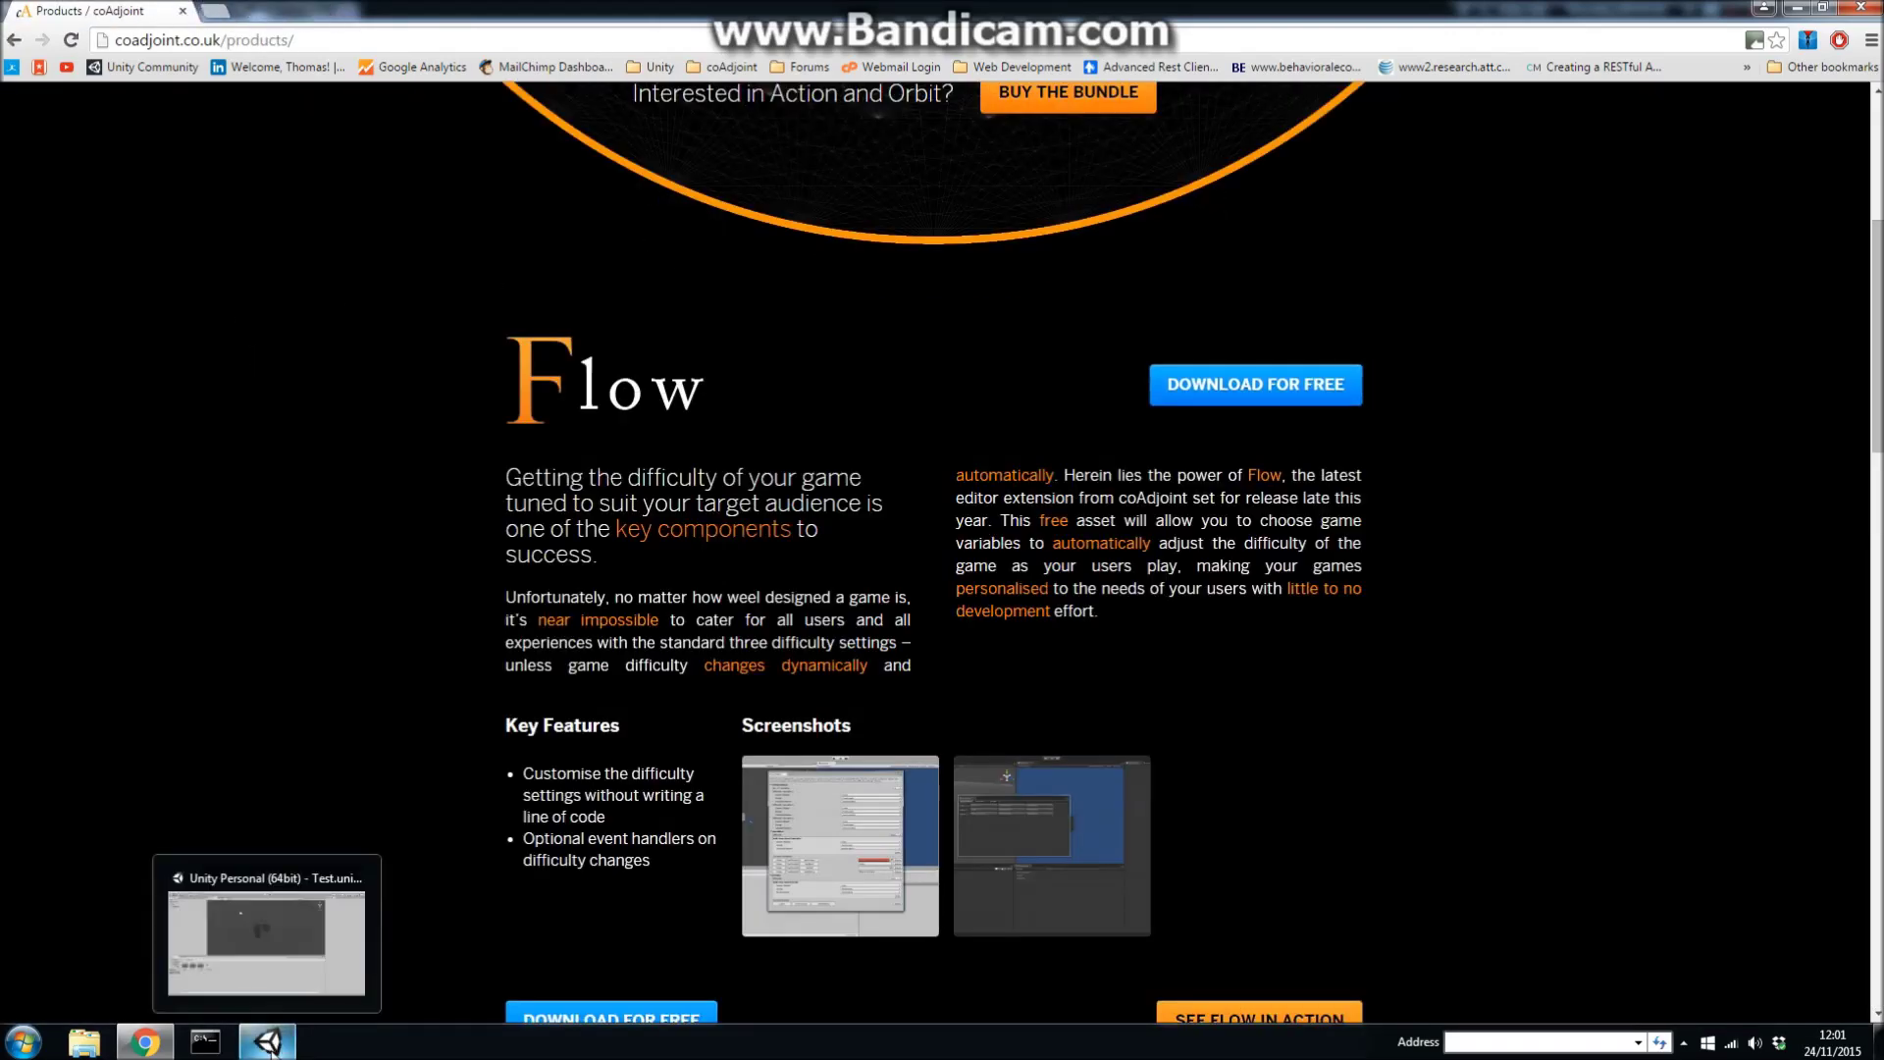
pyautogui.click(349, 932)
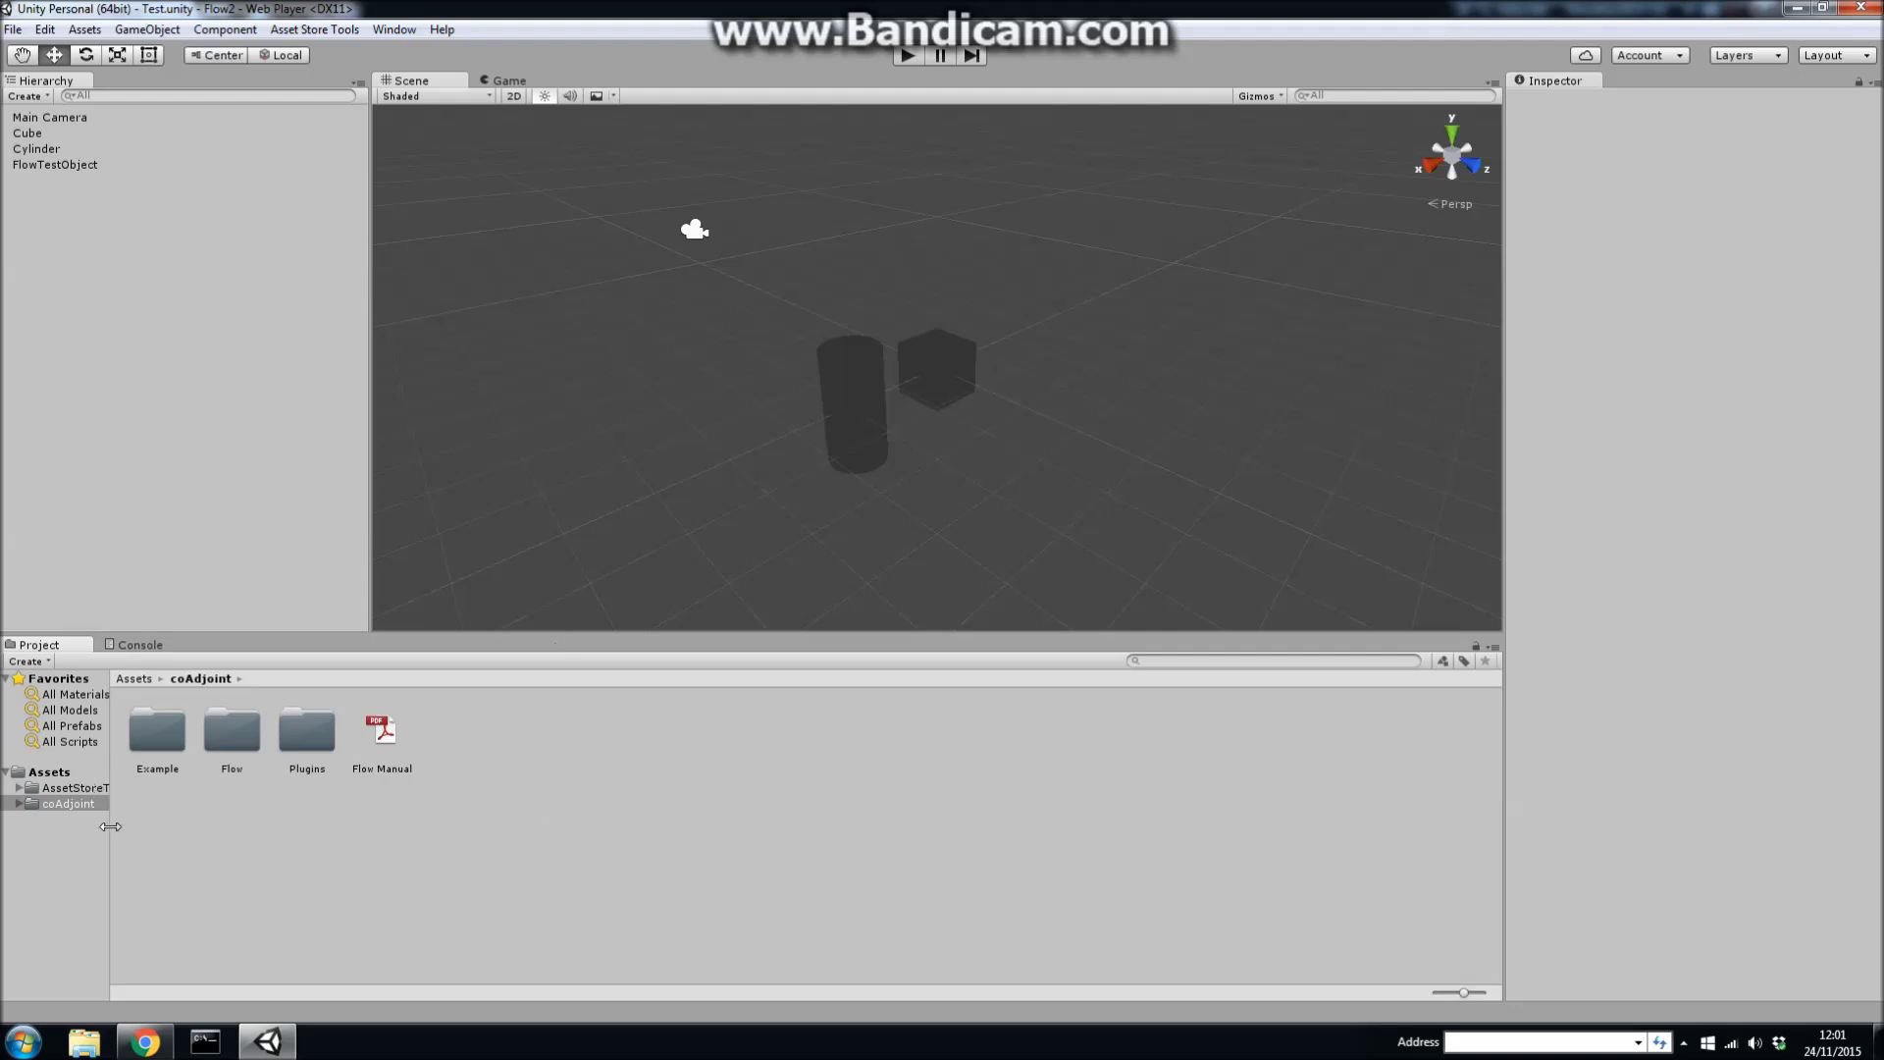
# Widen the Project window's folder tree so the full folder names show.
pyautogui.moveTo(109, 825); pyautogui.dragTo(177, 824)
# Select the coAdjoint assets folder to show its contents in the Project window.
pyautogui.click(43, 801)
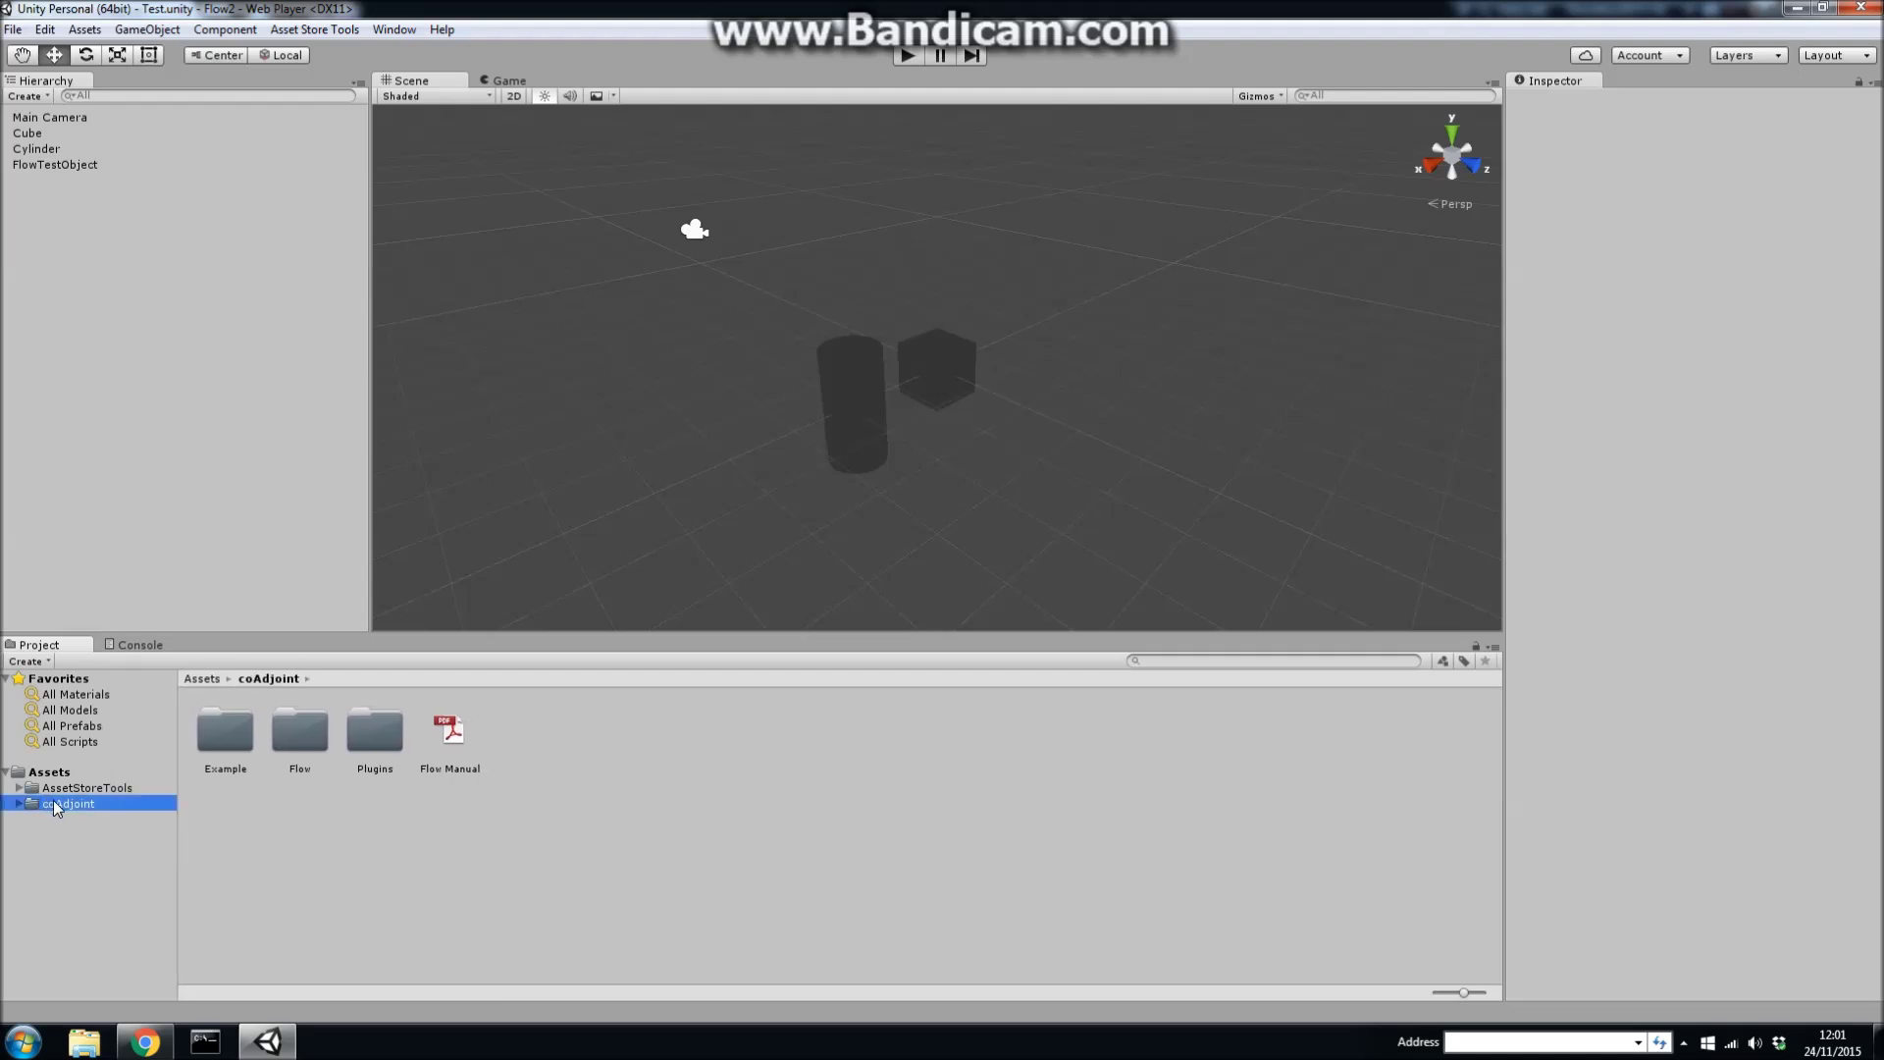
pyautogui.press('Up')
pyautogui.click(72, 807)
pyautogui.moveTo(145, 1040)
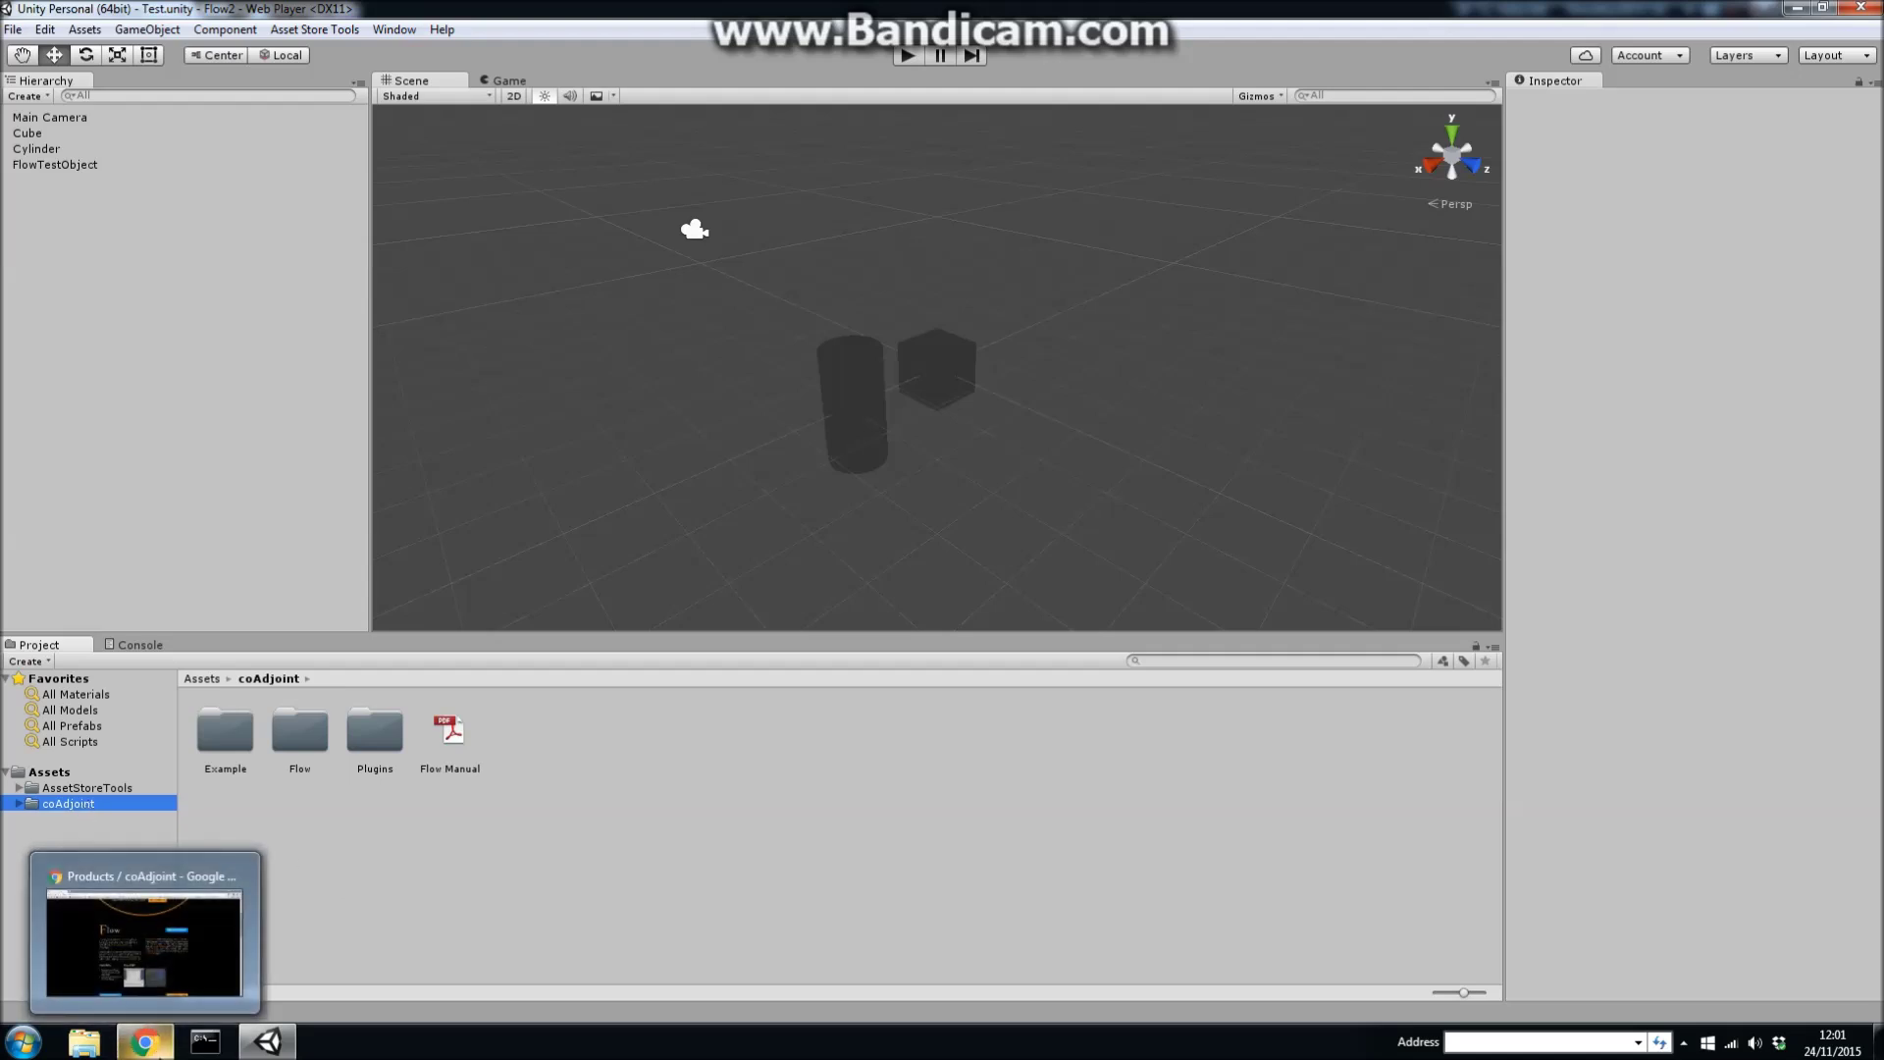
pyautogui.click(72, 803)
pyautogui.click(90, 834)
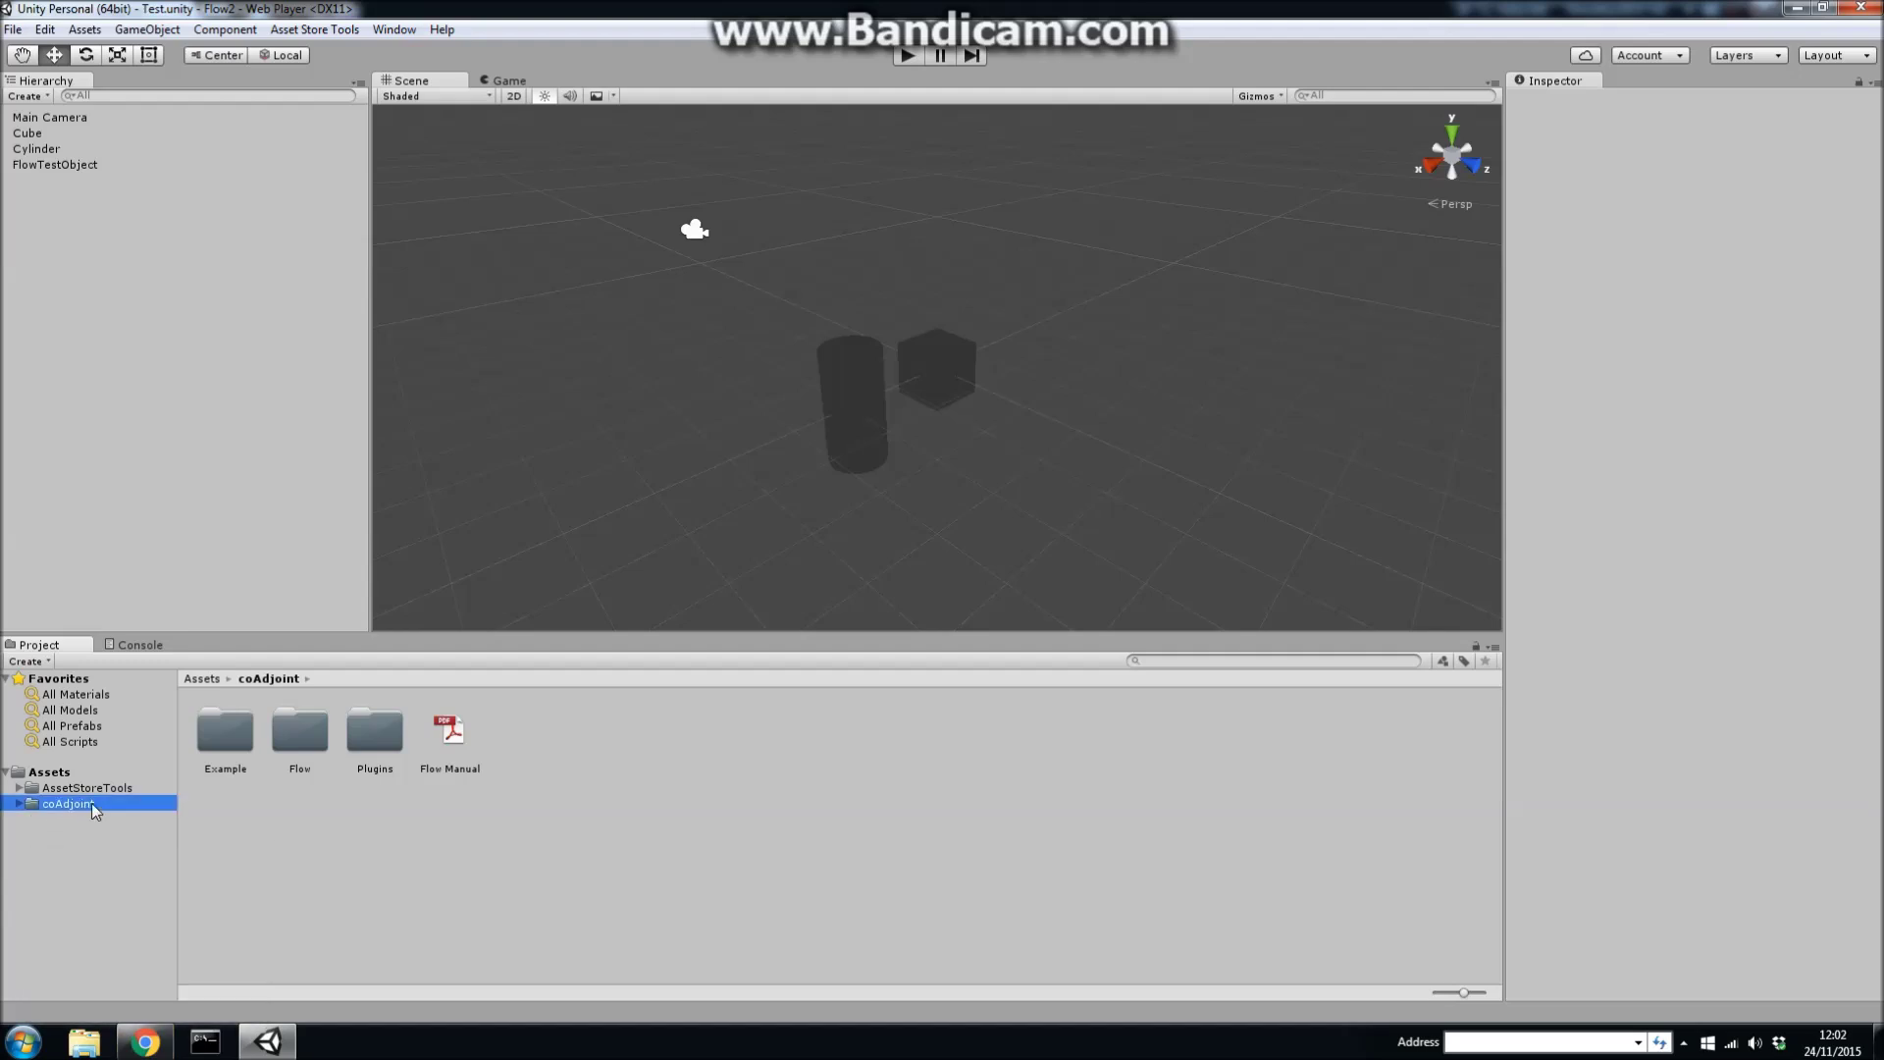
pyautogui.click(247, 797)
# Inspect the Example, Flow and Plugins folders and the Flow Manual PDF one by one.
pyautogui.click(225, 731)
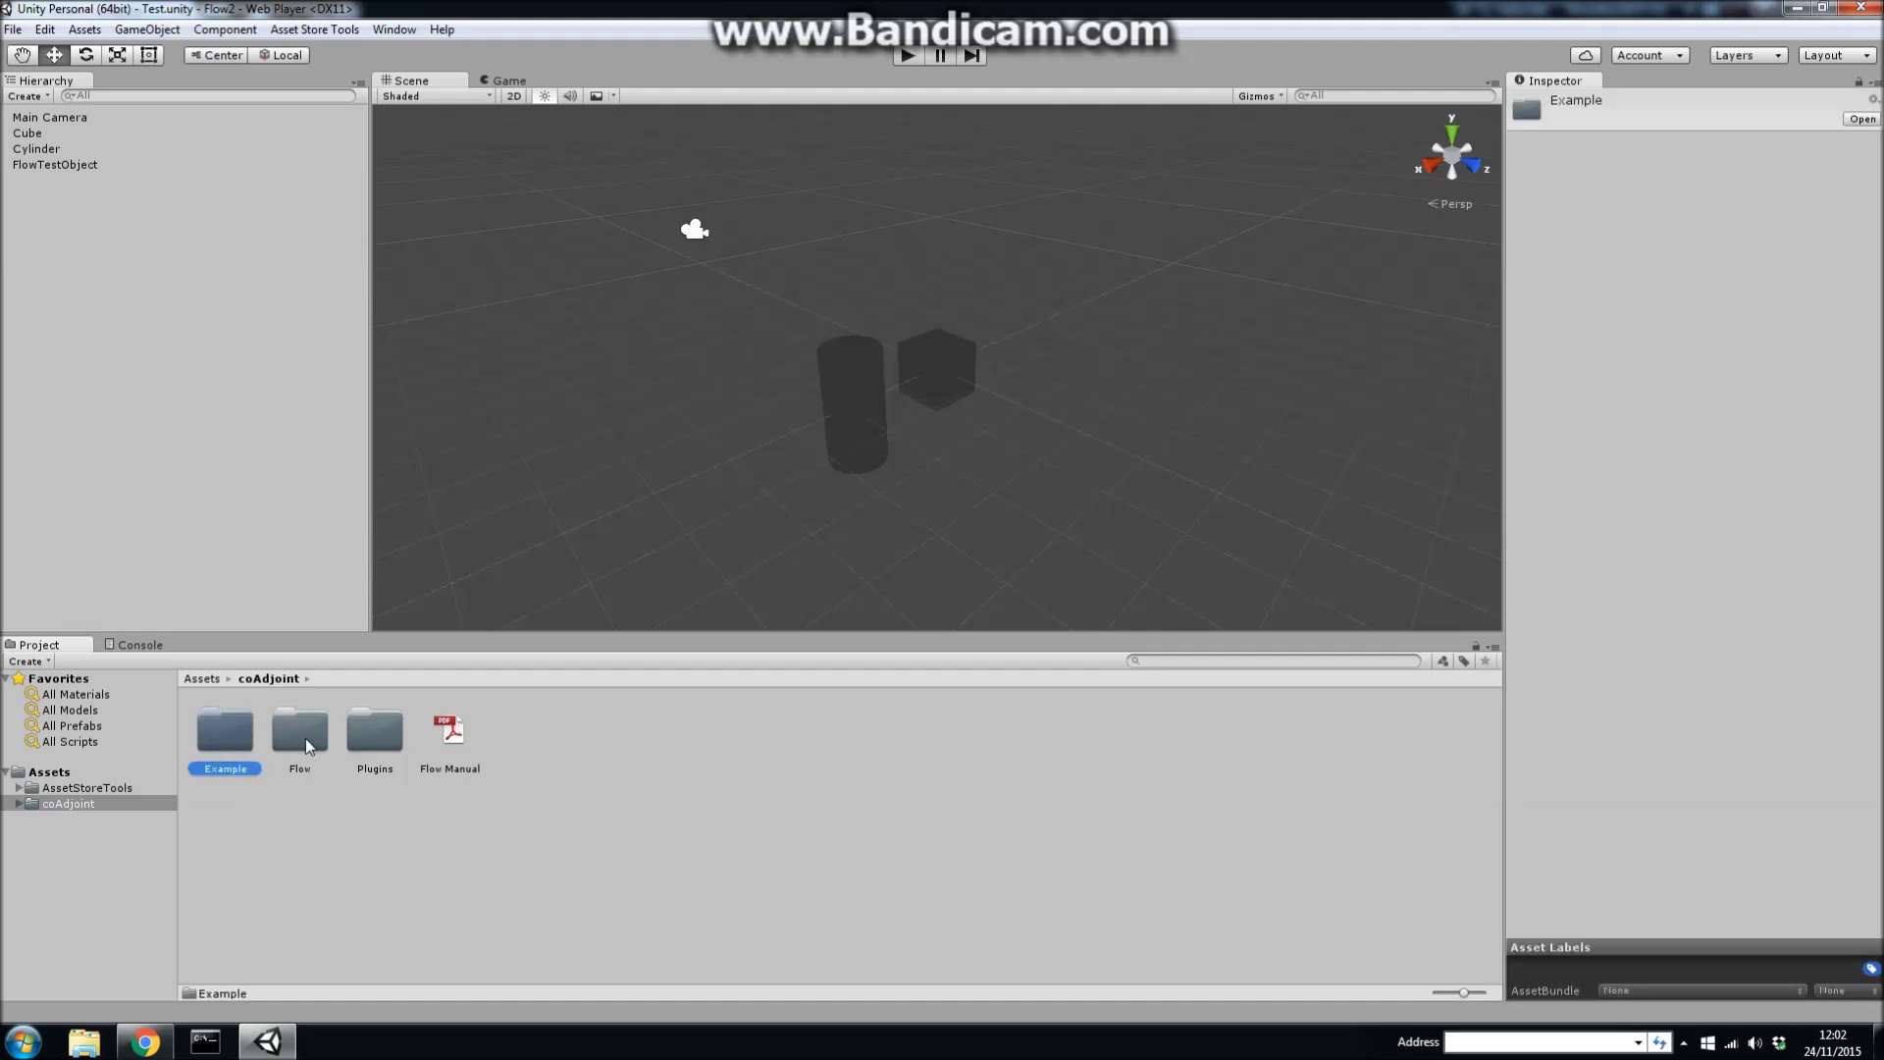
pyautogui.click(314, 732)
pyautogui.click(532, 809)
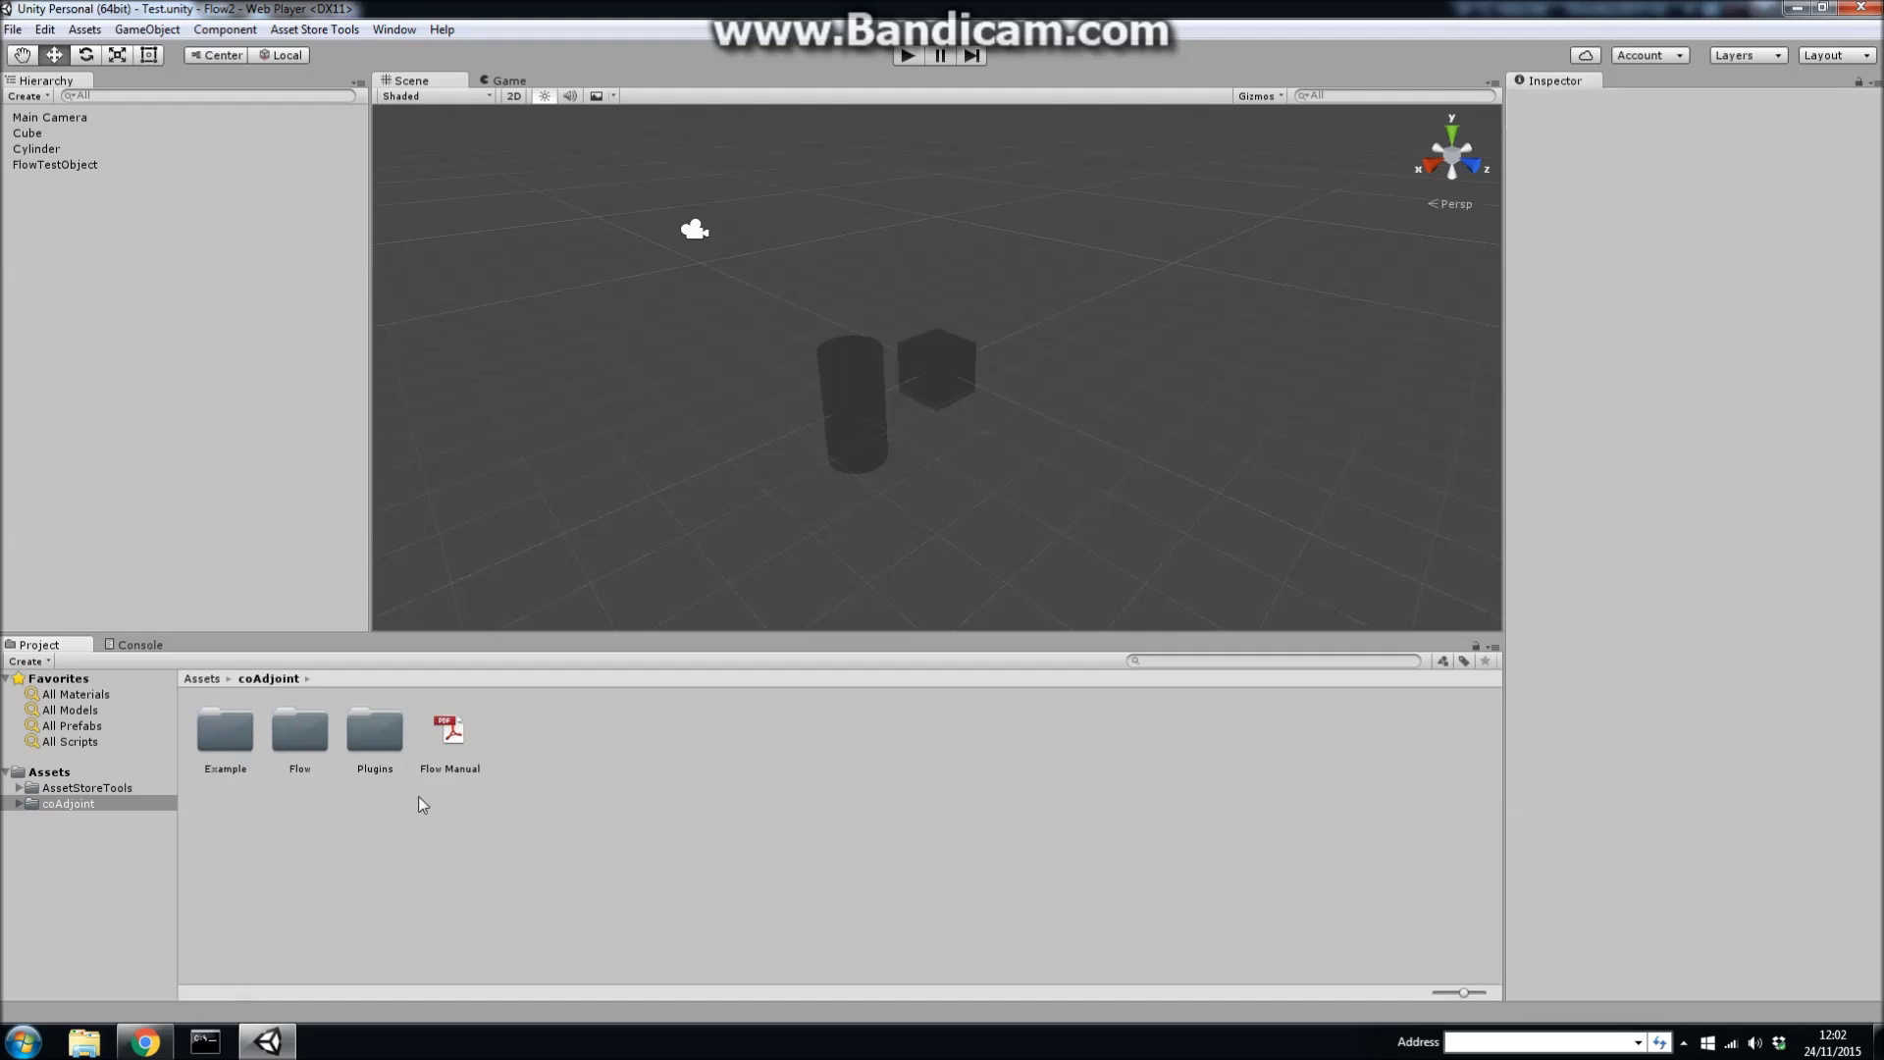
pyautogui.click(369, 736)
pyautogui.click(428, 818)
pyautogui.click(448, 762)
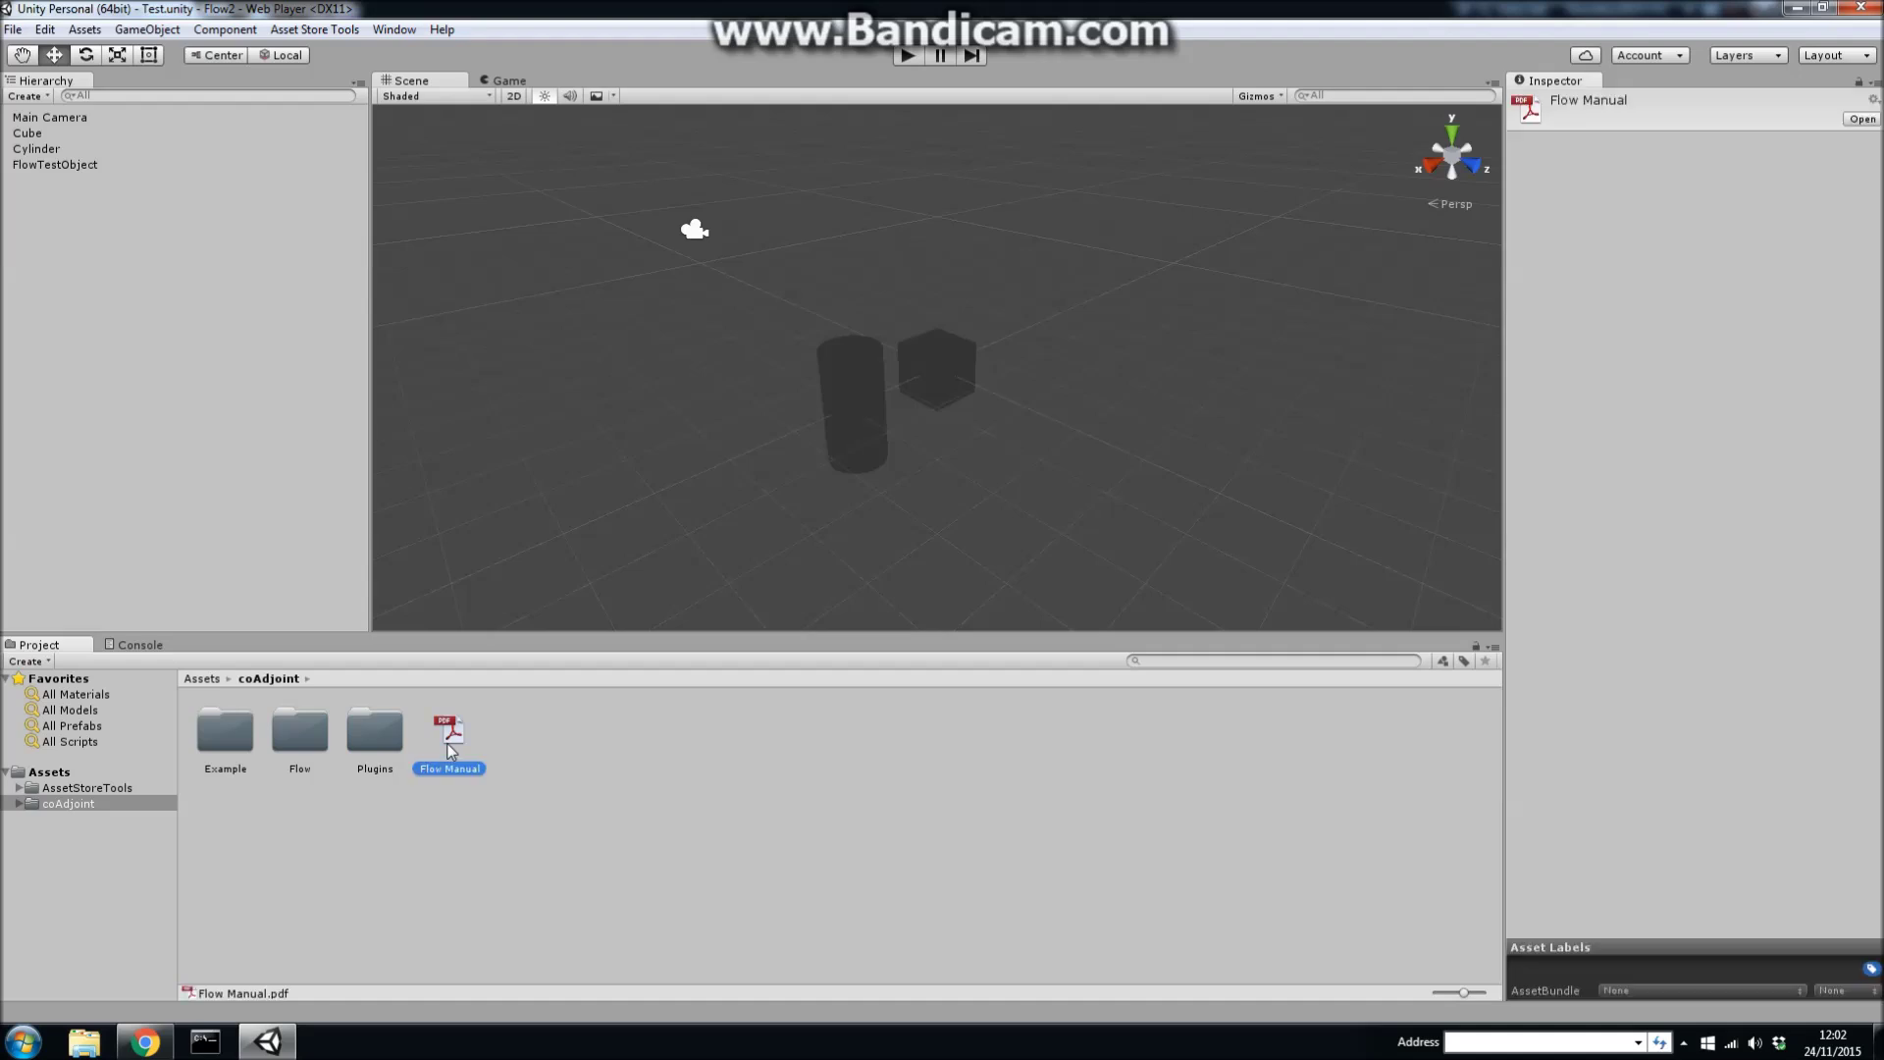
pyautogui.click(437, 805)
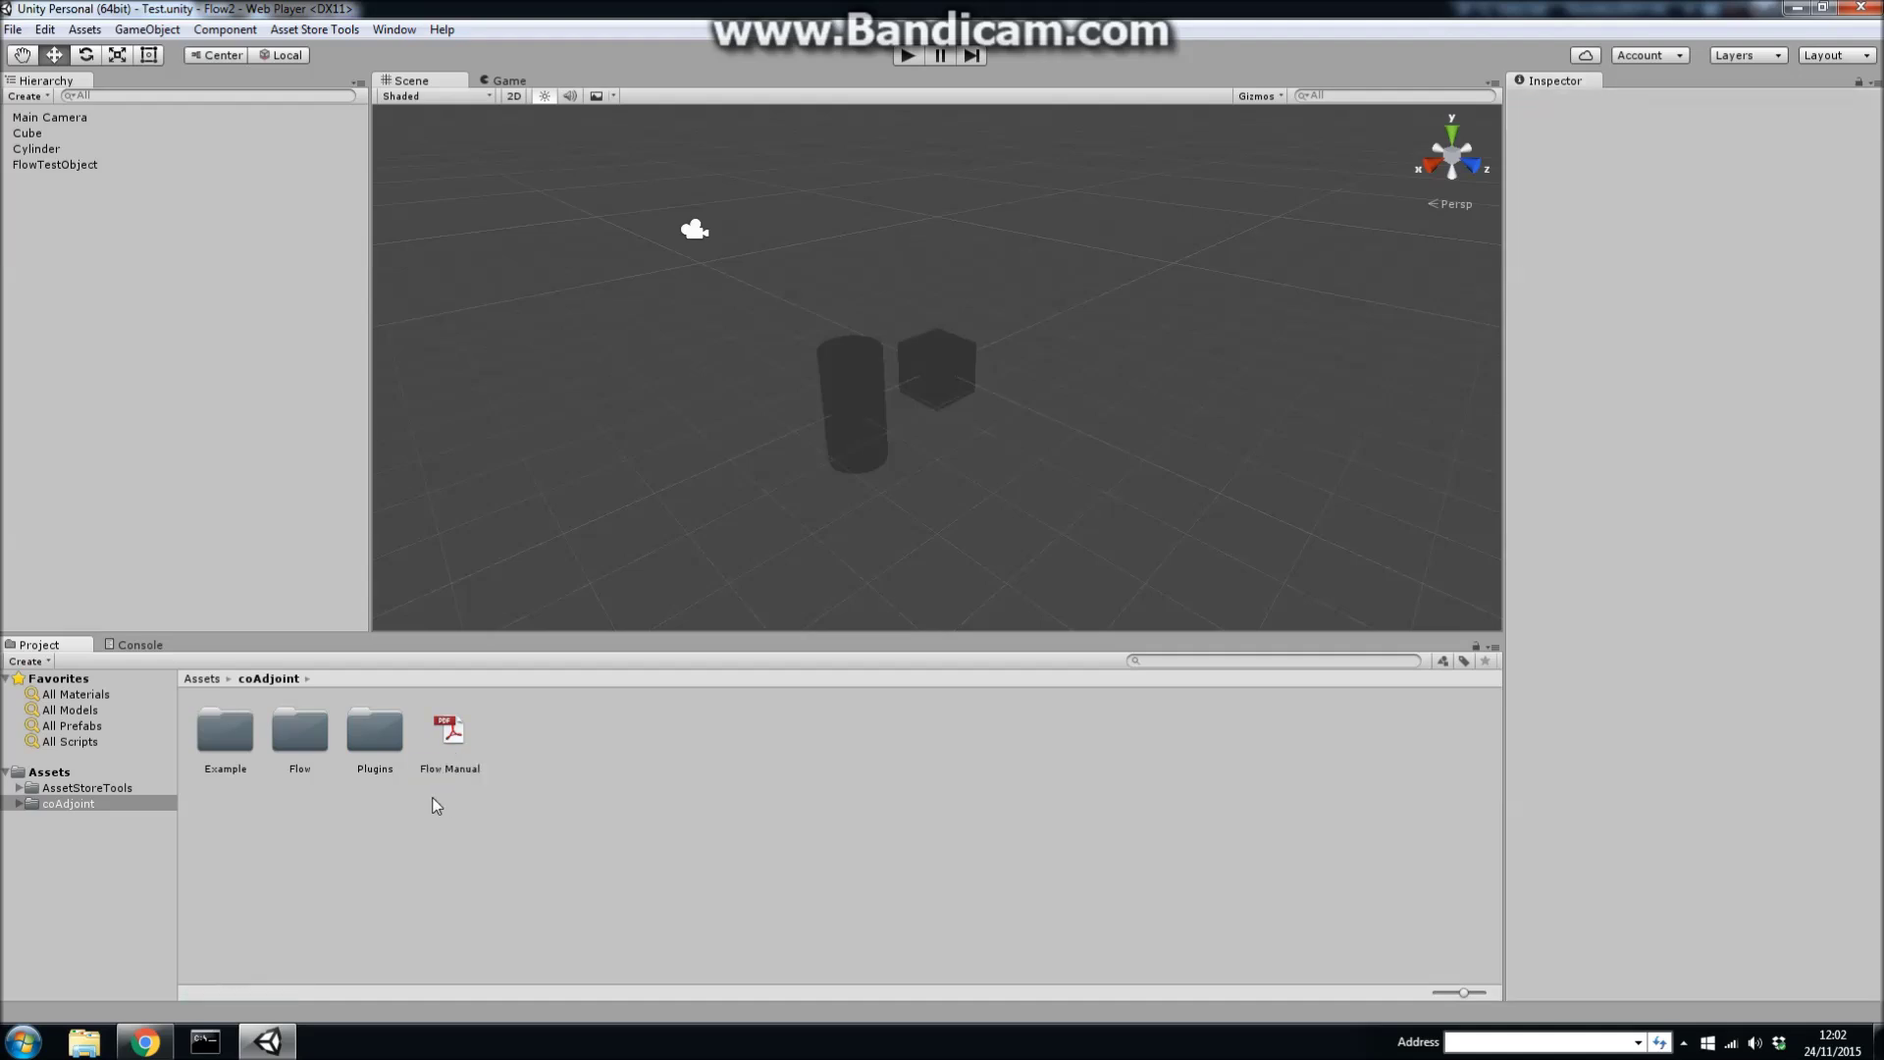
pyautogui.click(308, 748)
# Browse Flow/Scripts, inspect FlowLibraryBuild, then return to coAdjoint and open Example.
pyautogui.doubleClick(304, 743)
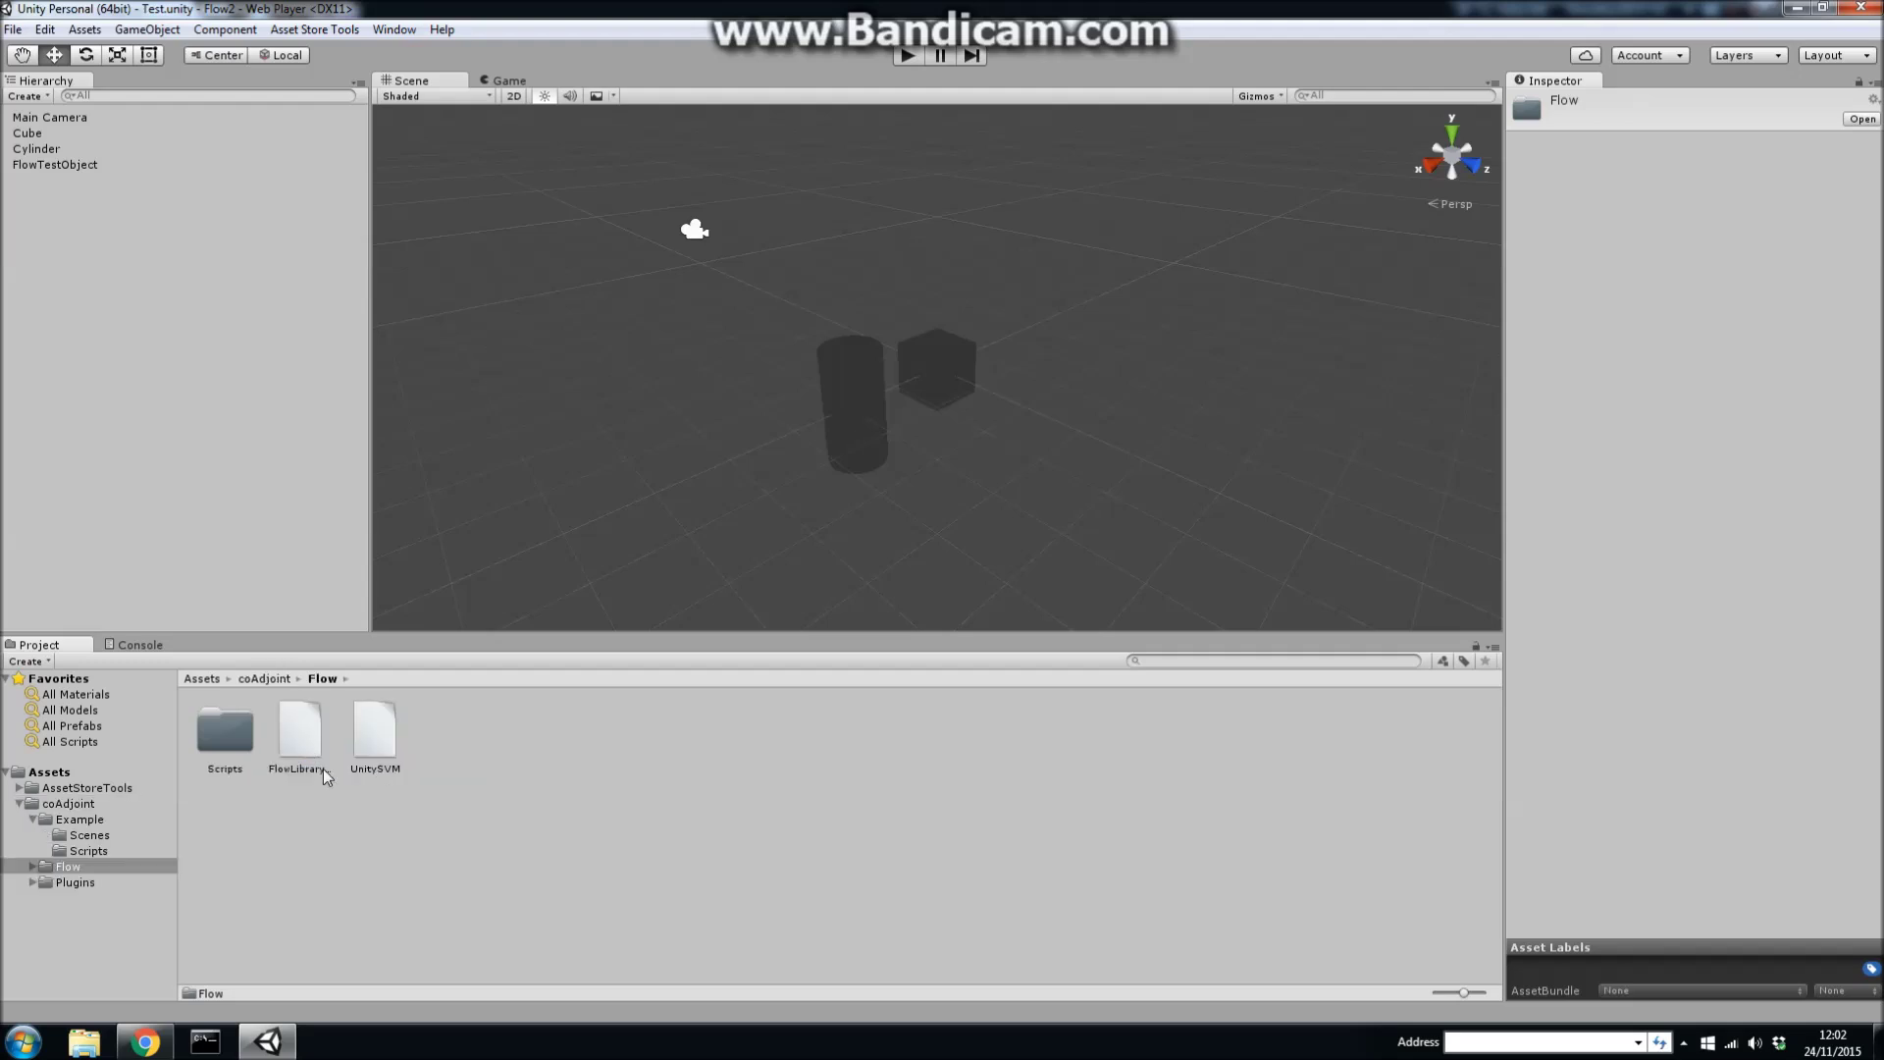
pyautogui.doubleClick(237, 733)
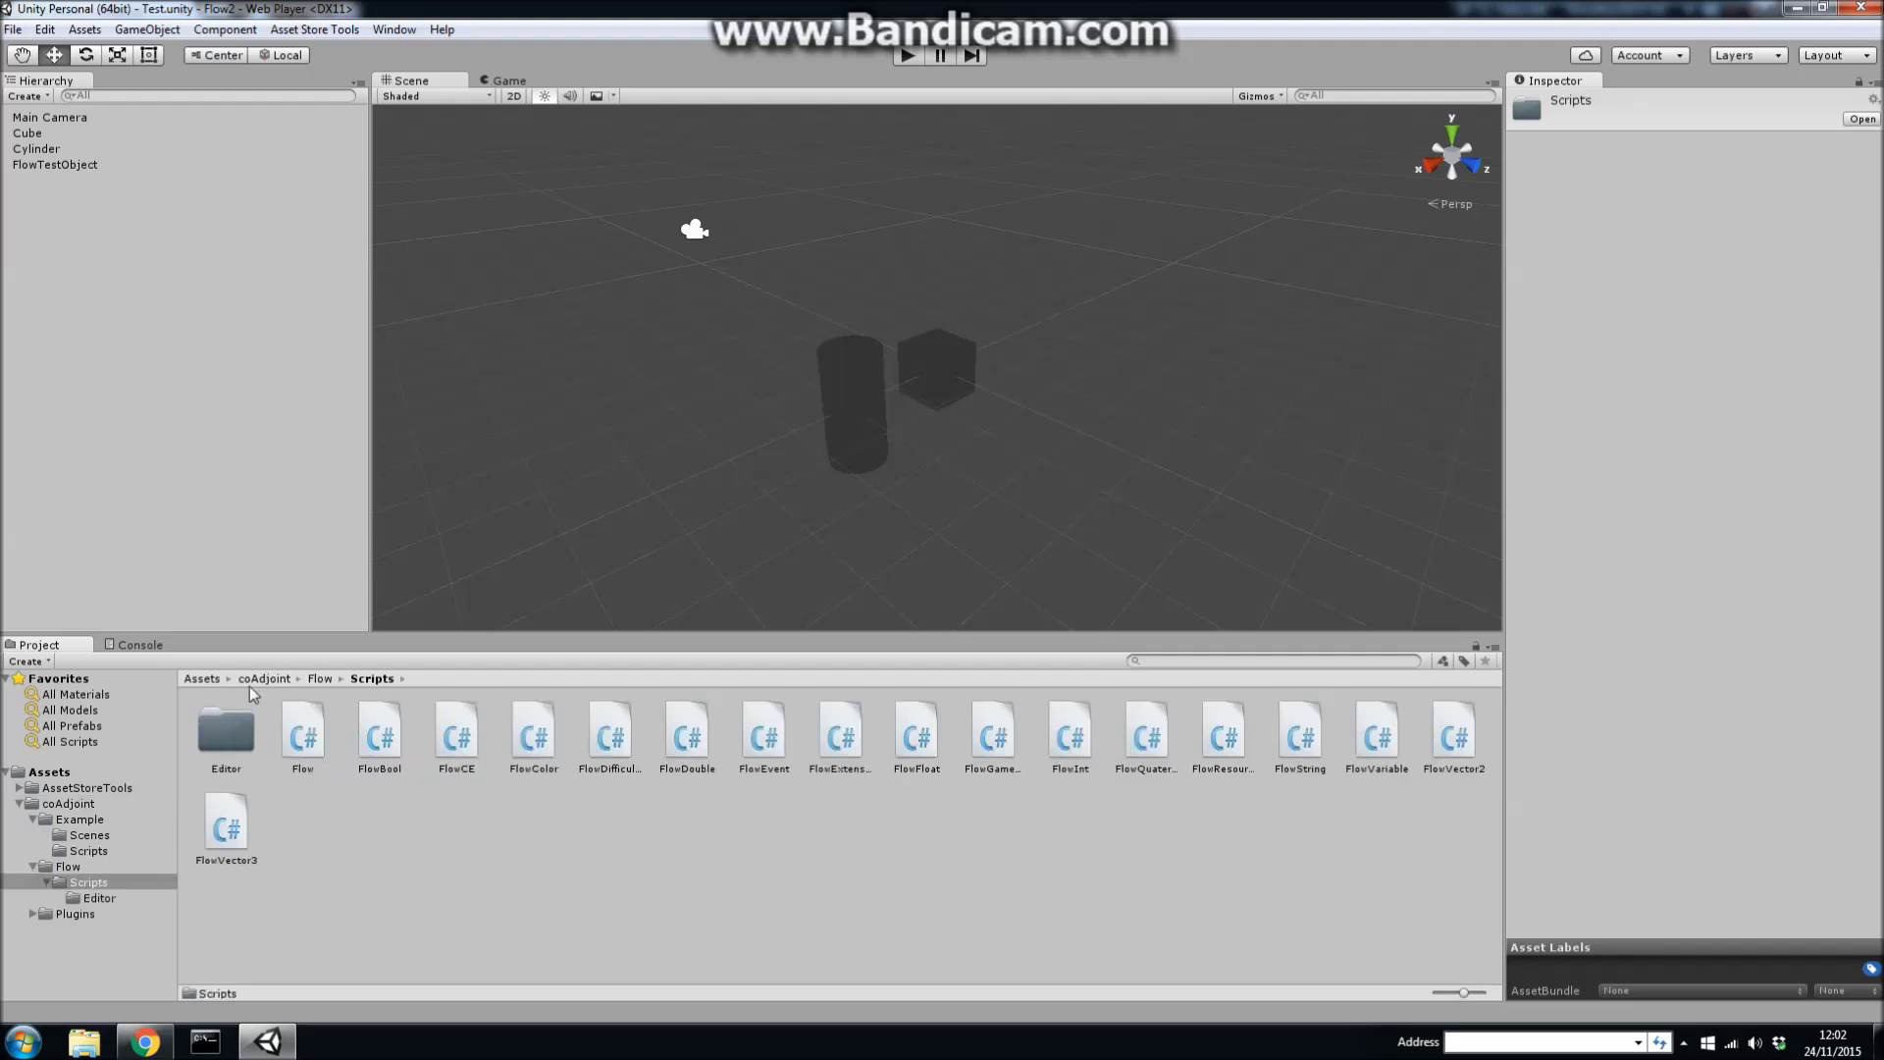
pyautogui.click(321, 679)
pyautogui.click(308, 737)
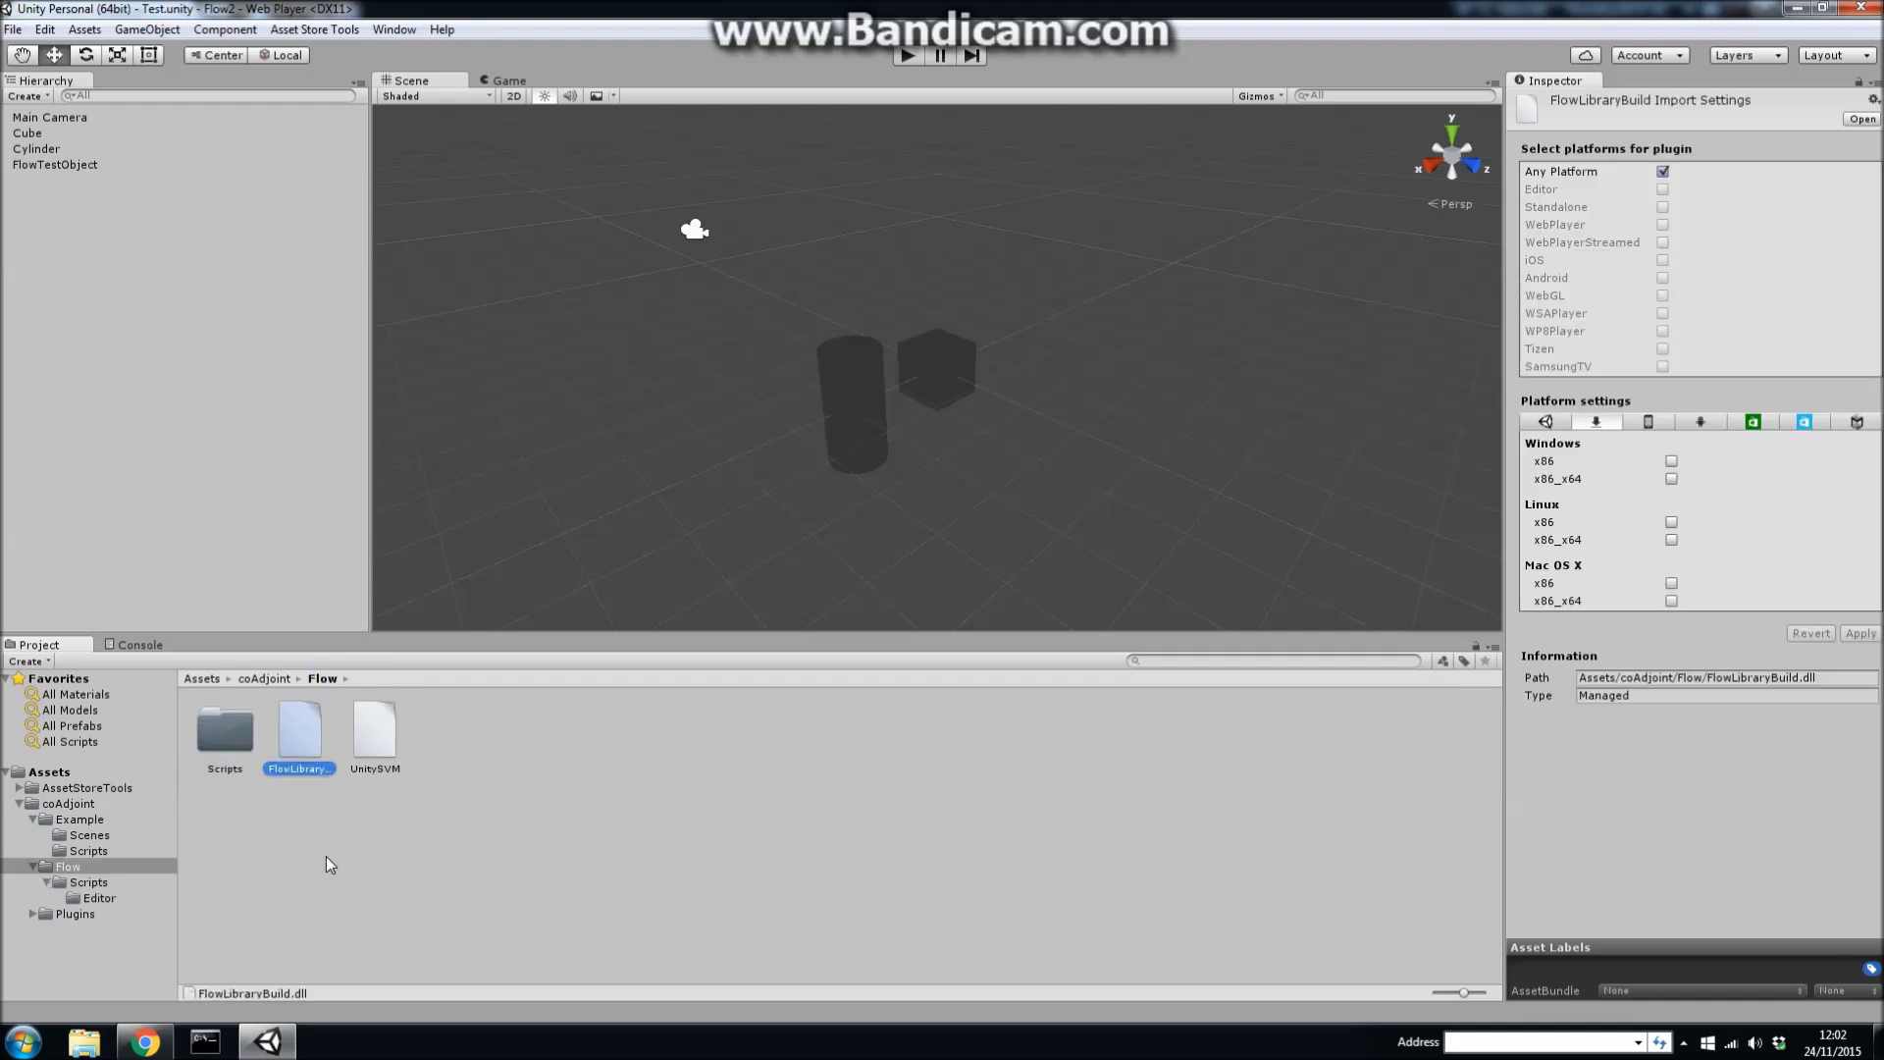
pyautogui.click(361, 783)
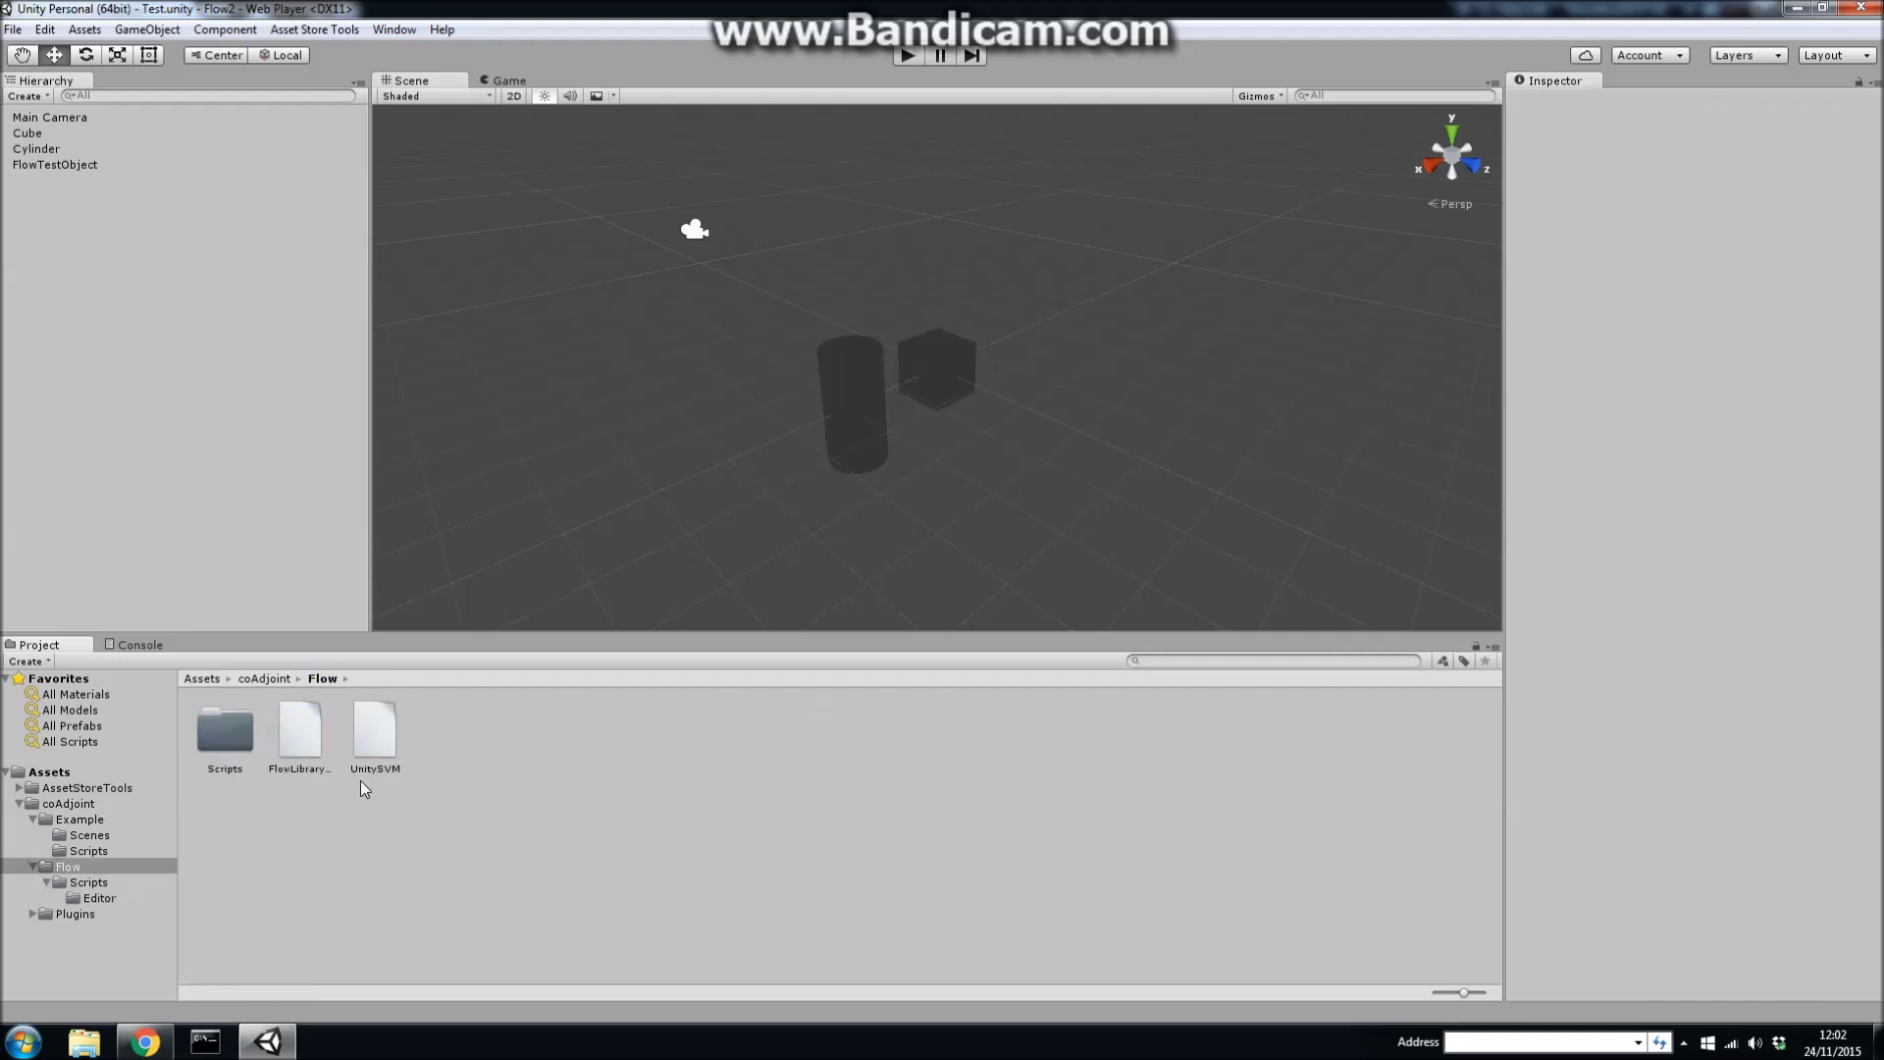
pyautogui.click(268, 678)
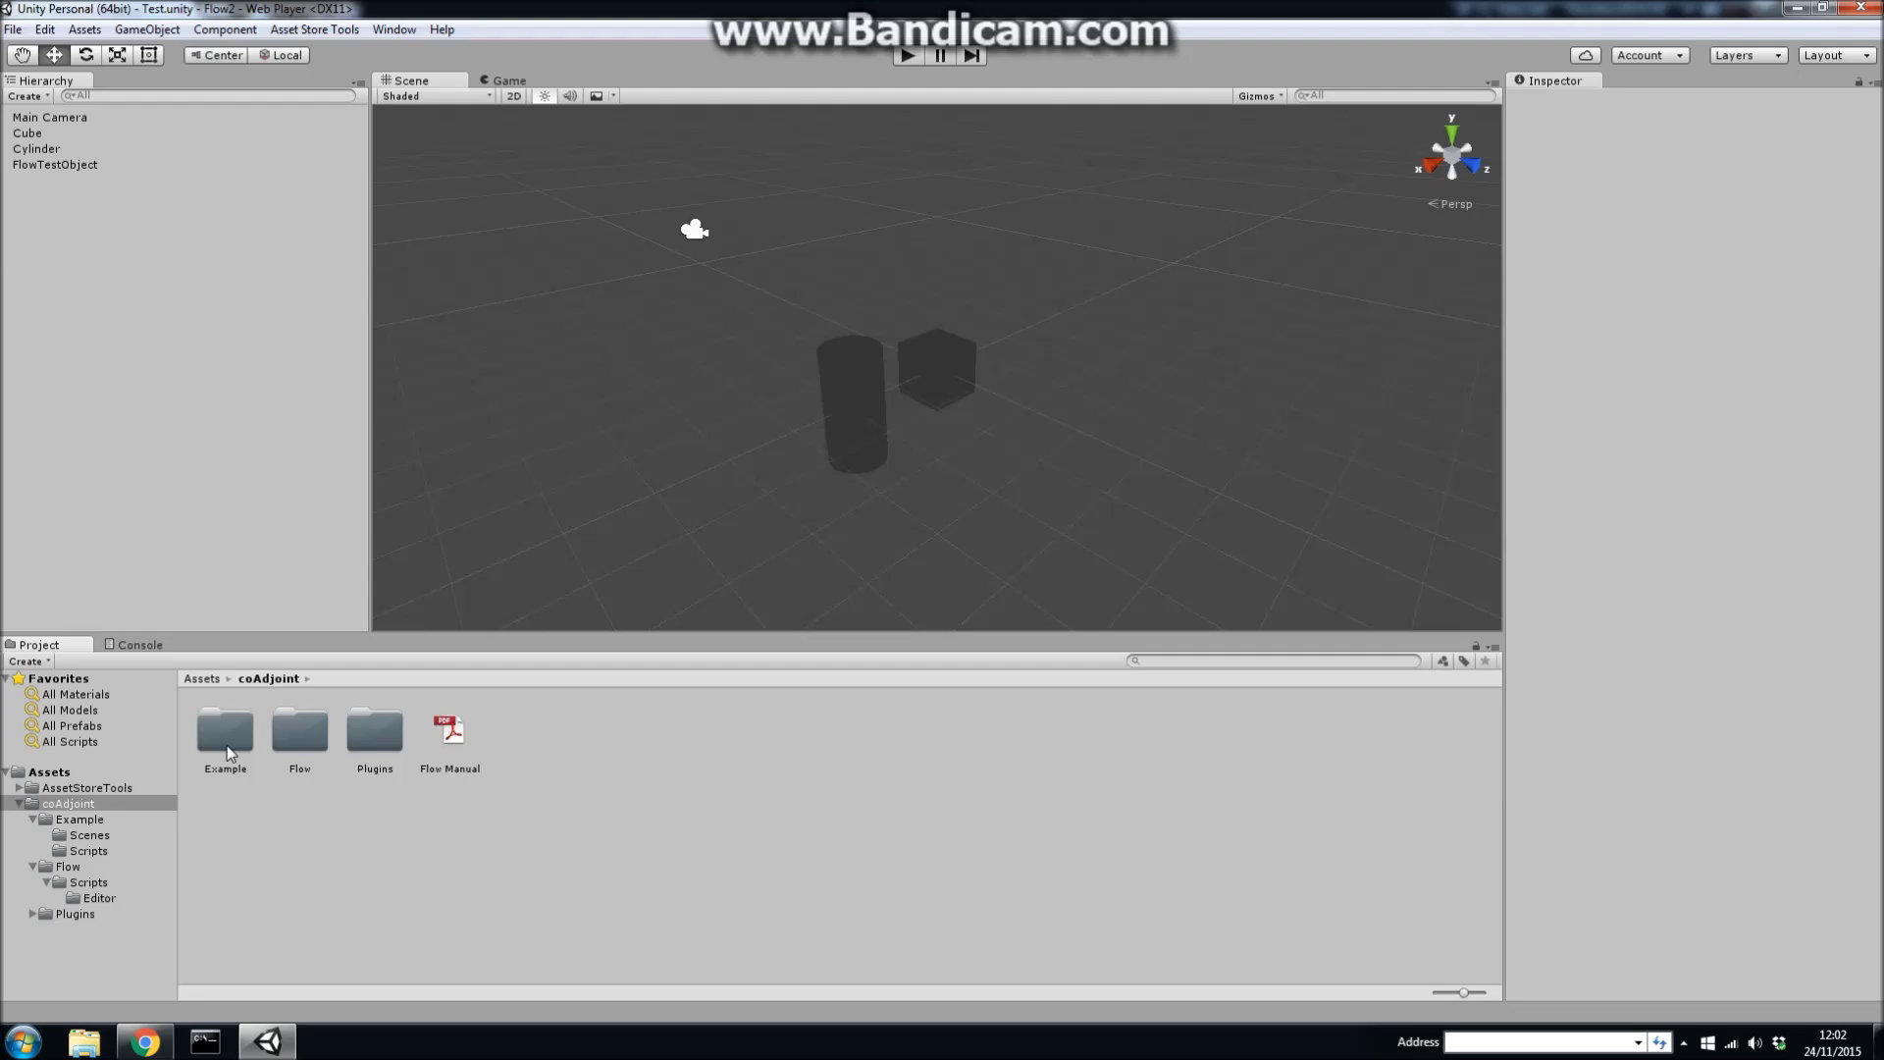
pyautogui.doubleClick(226, 744)
# Open the Scenes folder, select FlowTestObject in the Hierarchy and launch its Flow Editor.
pyautogui.doubleClick(217, 729)
pyautogui.click(231, 747)
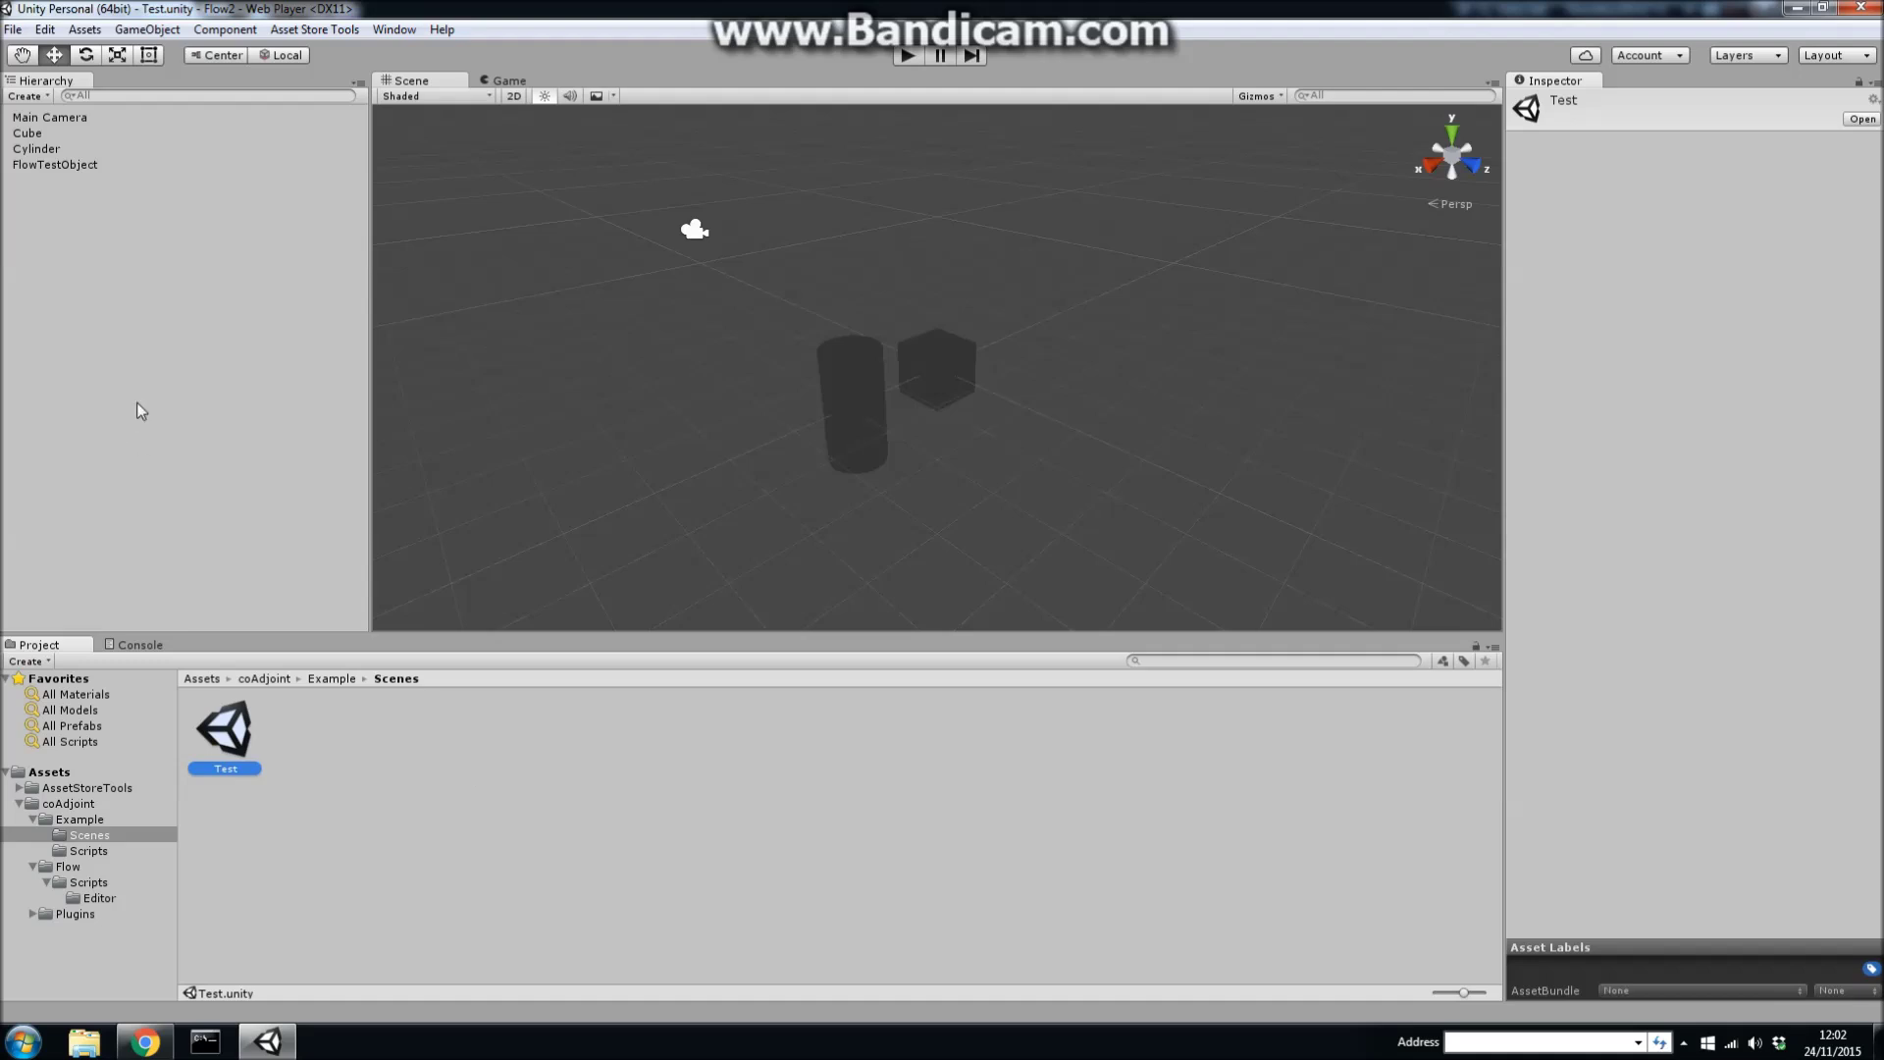
pyautogui.click(429, 851)
pyautogui.click(124, 270)
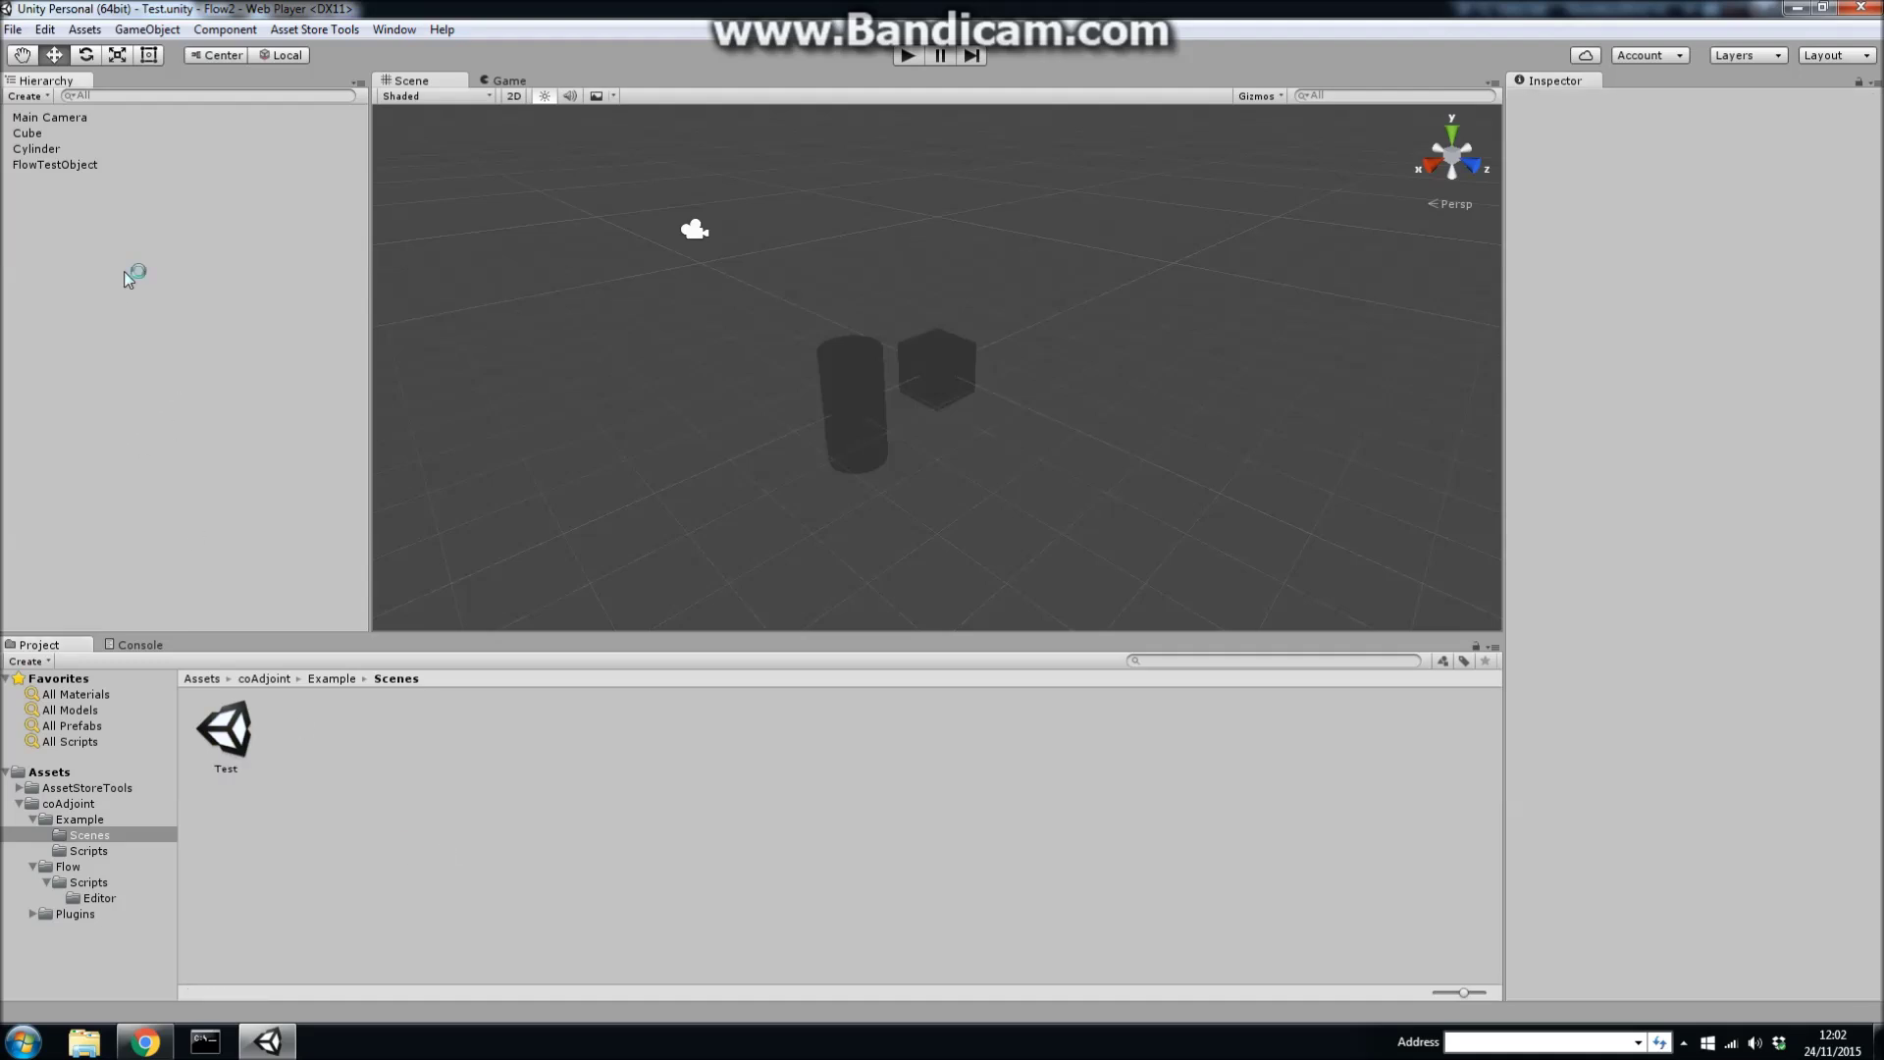
pyautogui.click(64, 166)
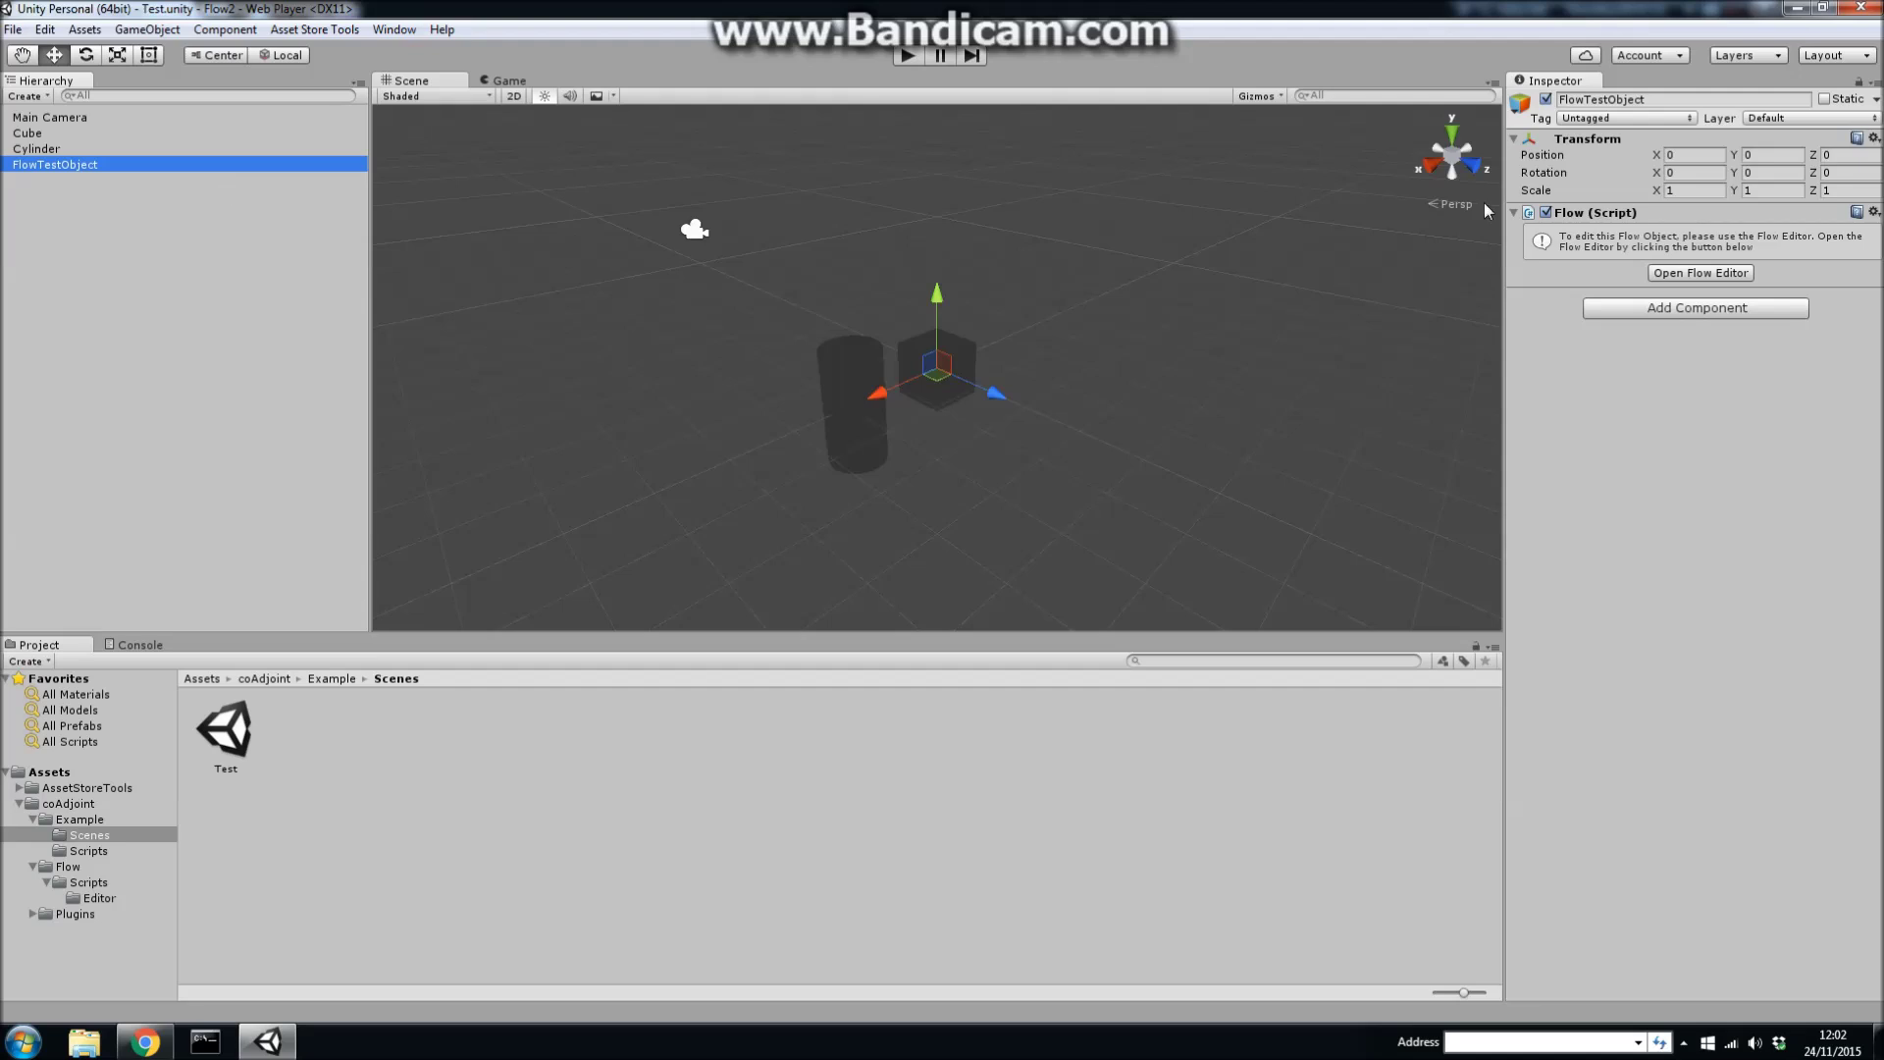
pyautogui.click(1676, 276)
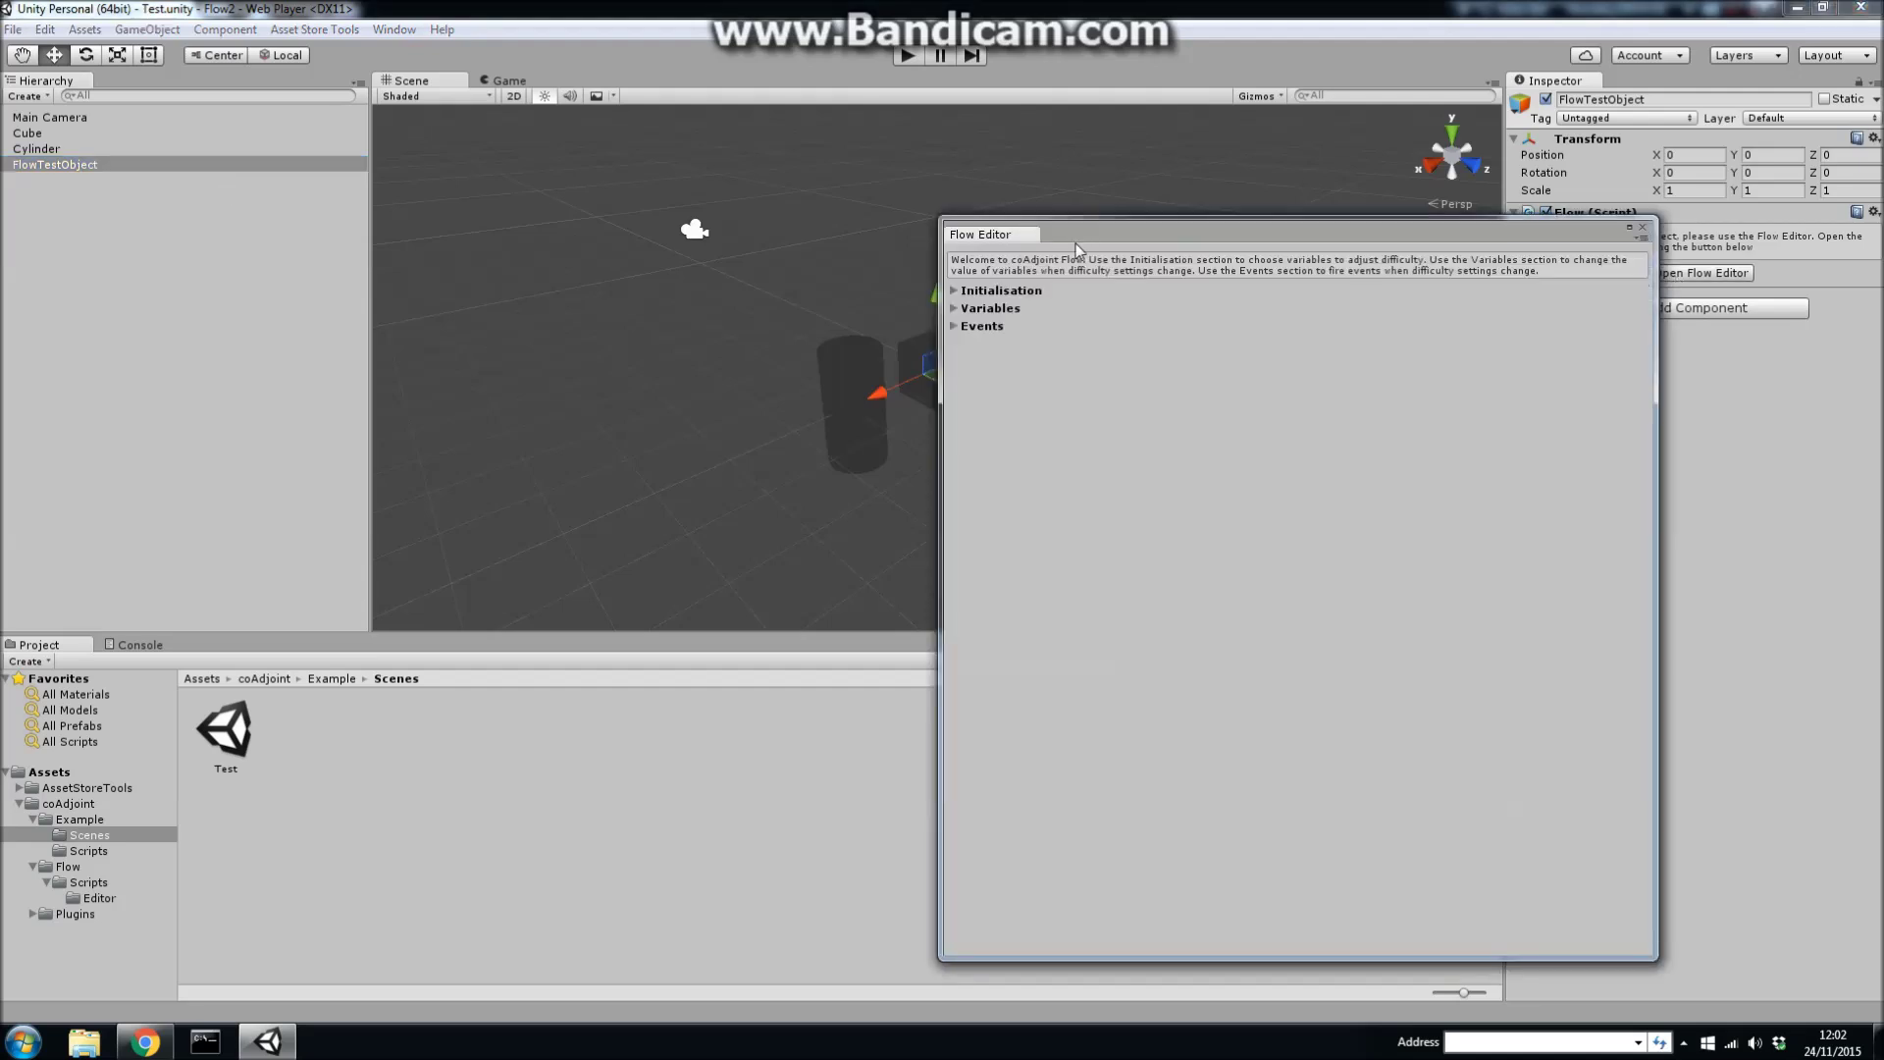
# Shift the Flow Editor up-left and unfold Initialisation, Variables and Events to show TestScript1's variables.
pyautogui.moveTo(1075, 244); pyautogui.dragTo(1252, 194)
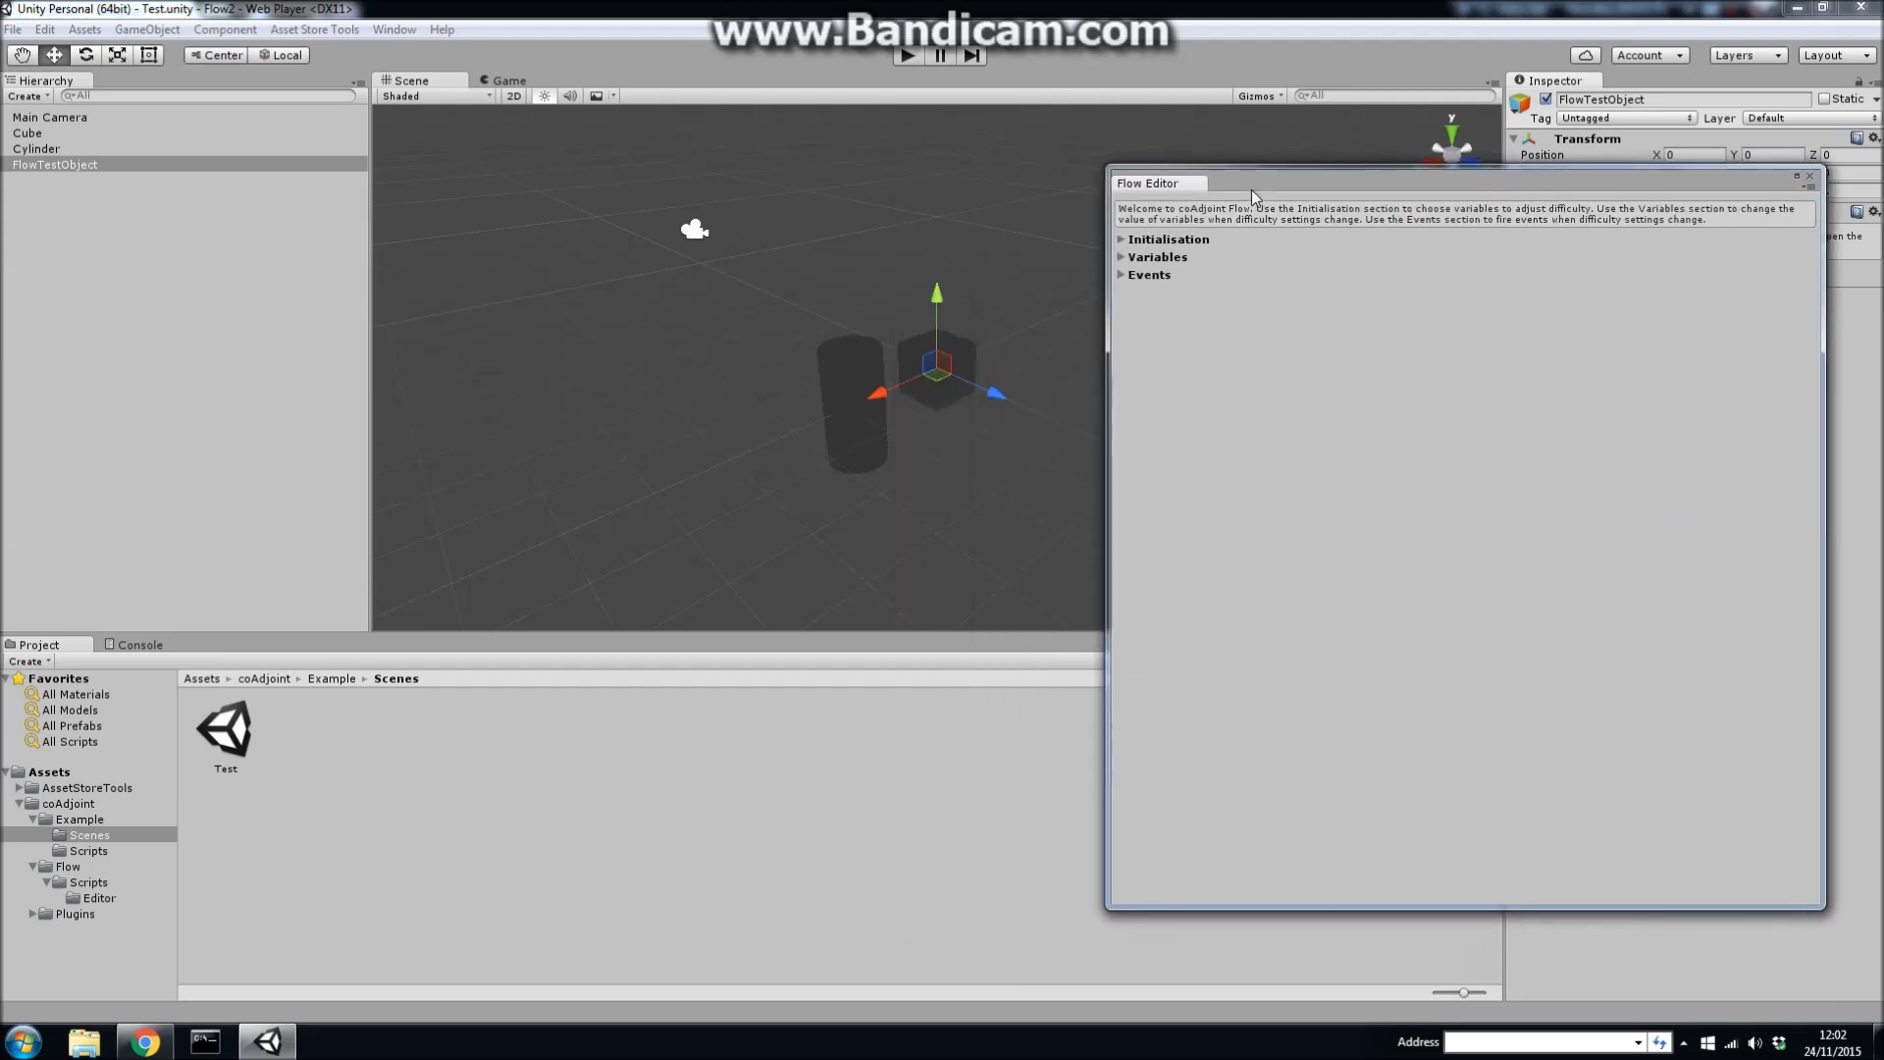
pyautogui.click(1121, 240)
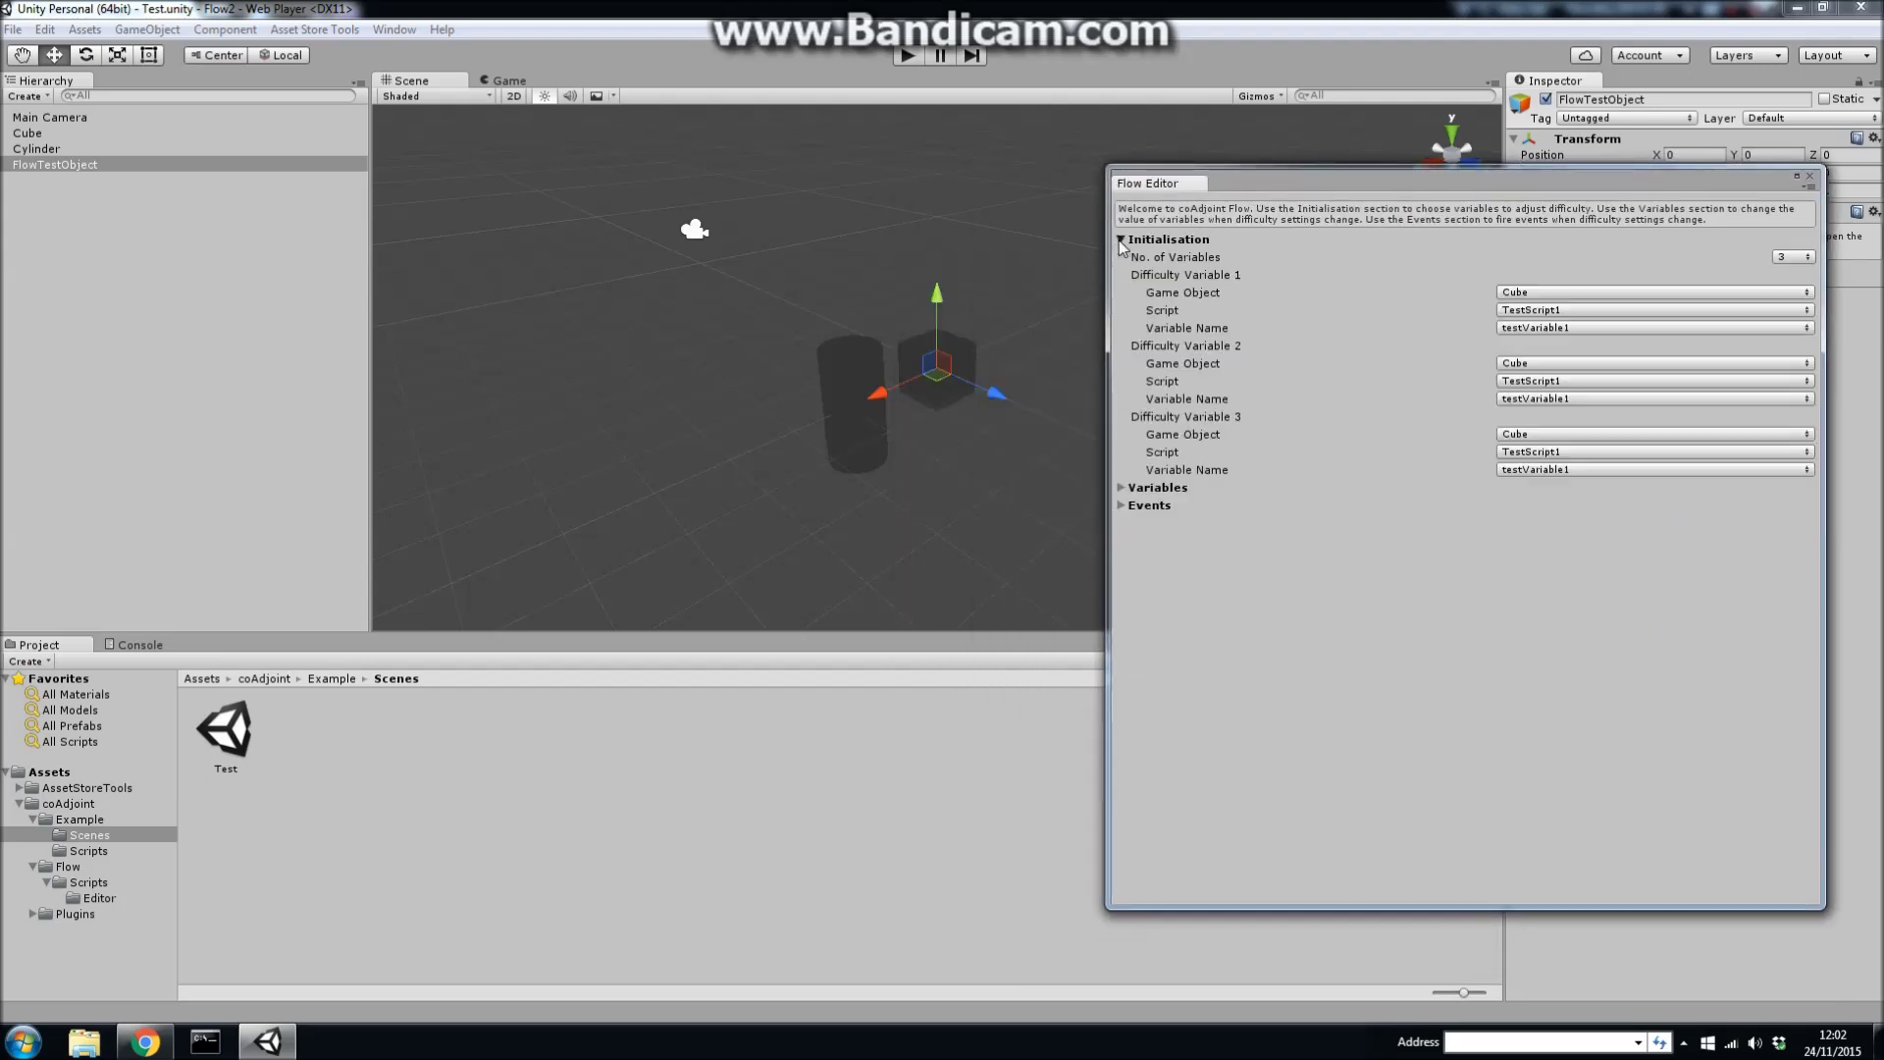
pyautogui.click(1120, 487)
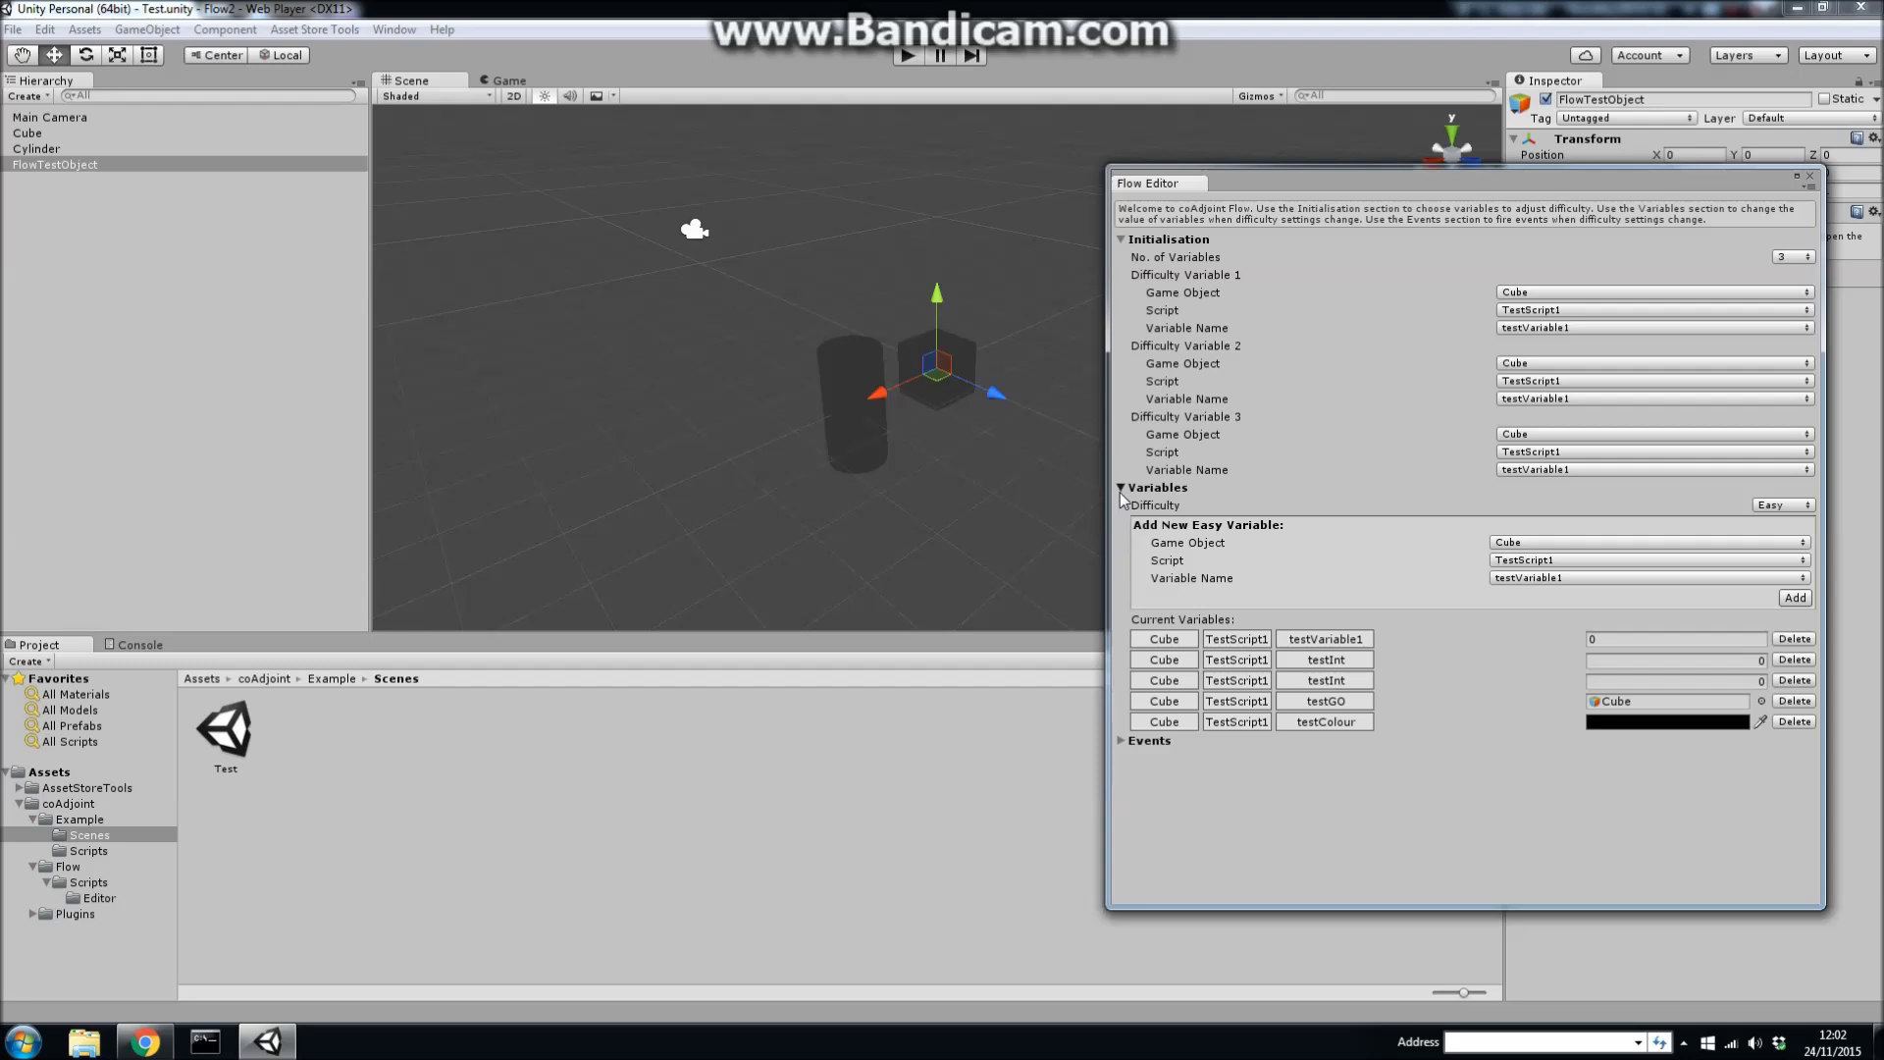
pyautogui.click(1121, 240)
pyautogui.click(1124, 257)
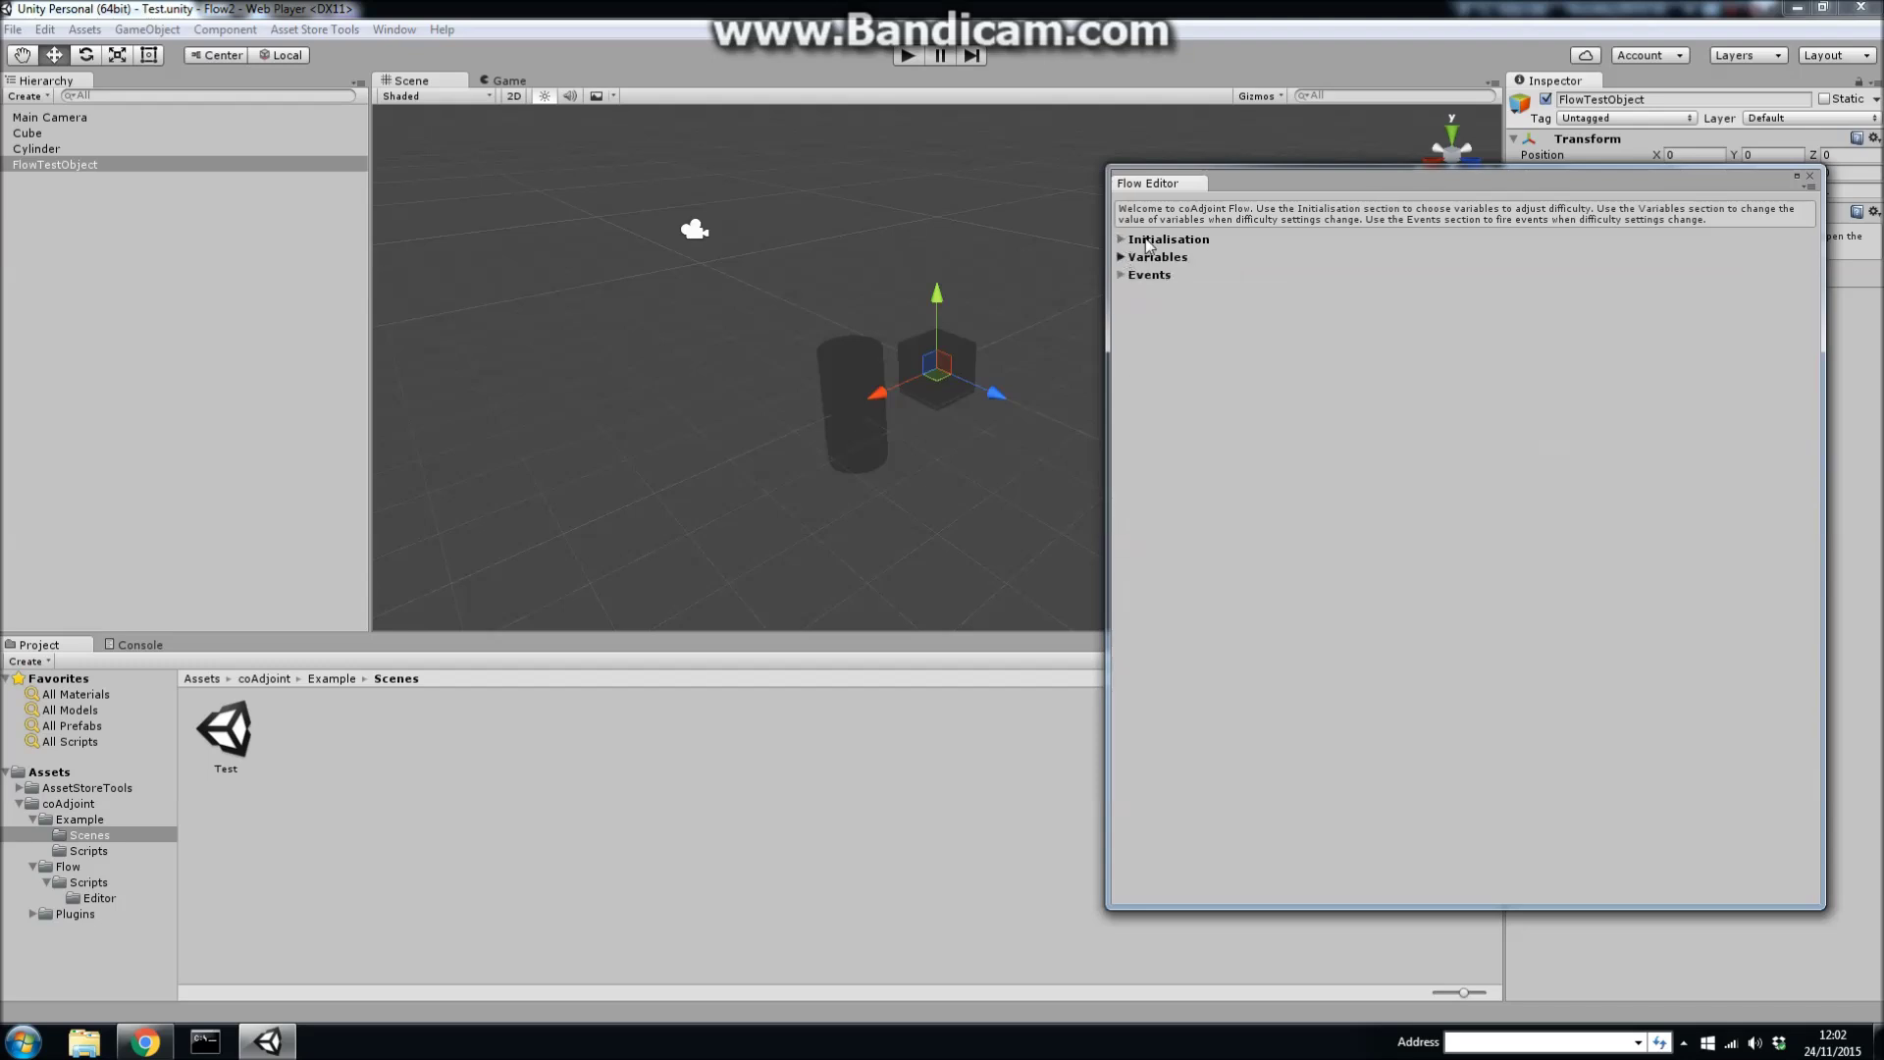
pyautogui.click(1121, 241)
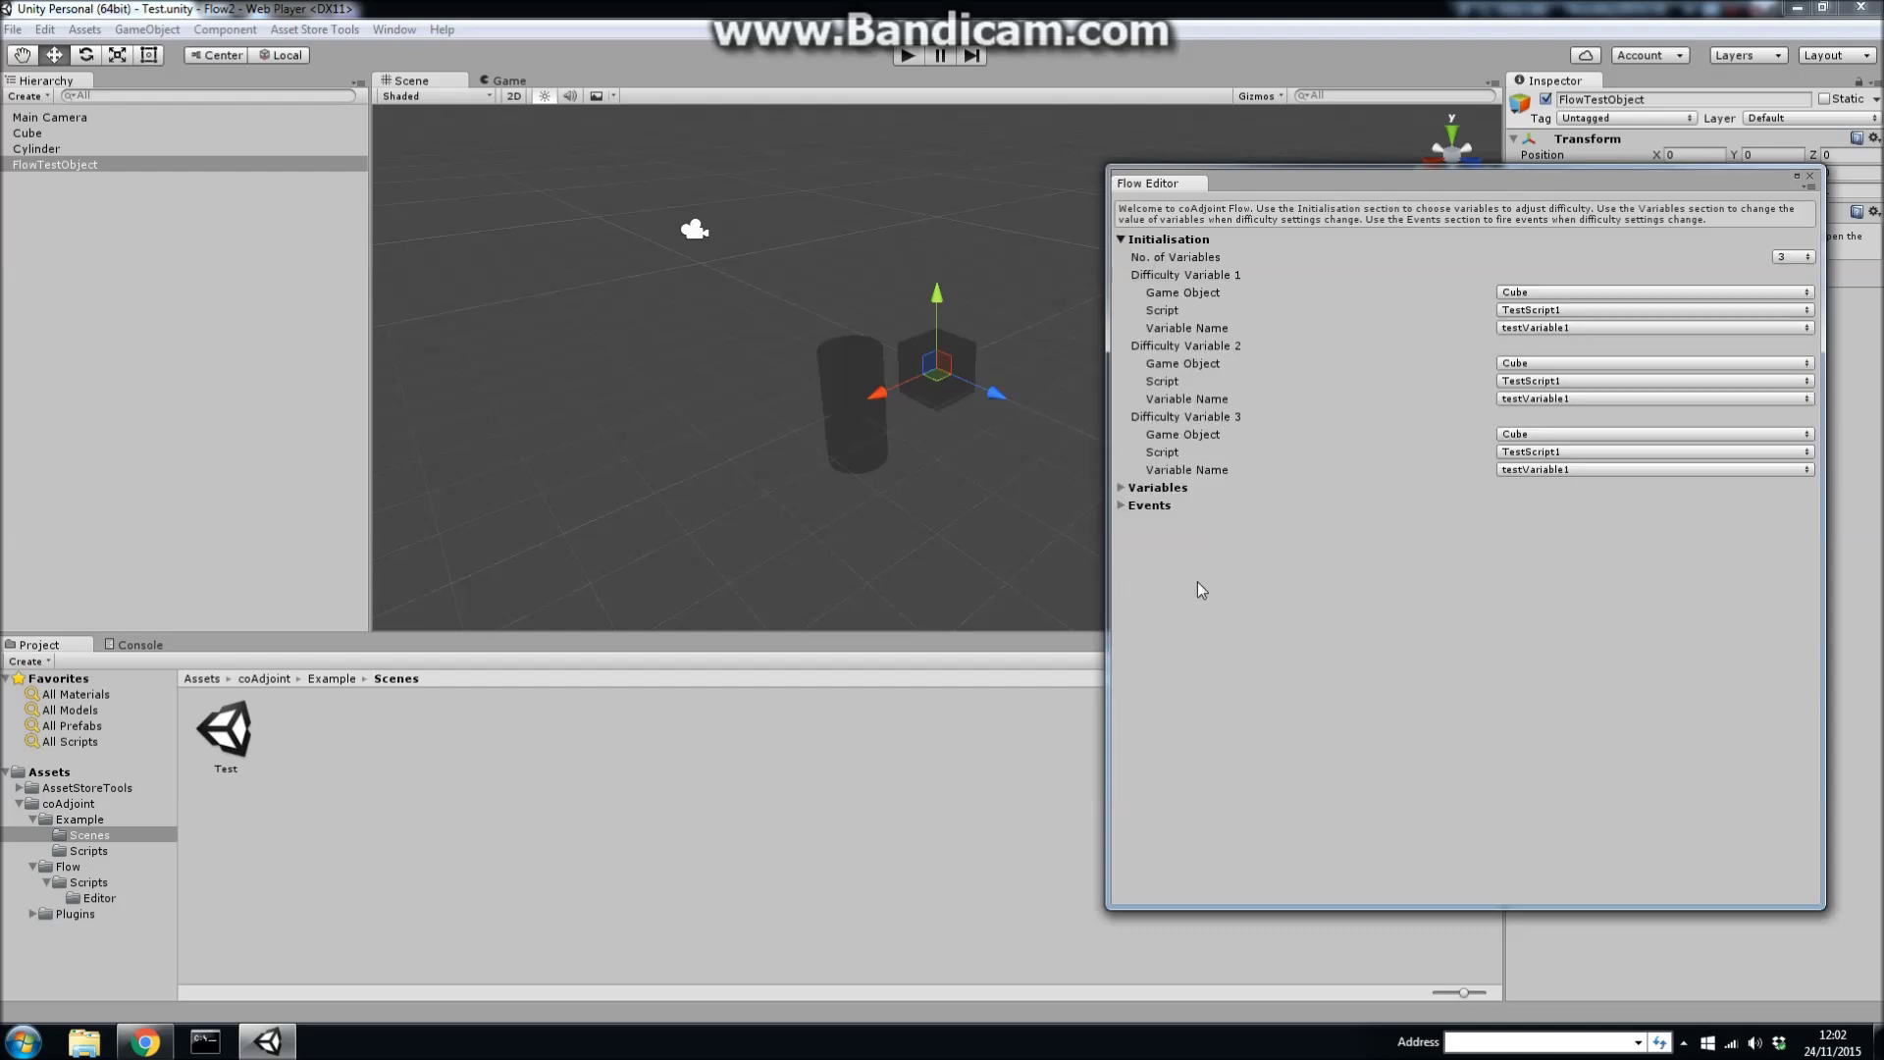
pyautogui.click(1122, 487)
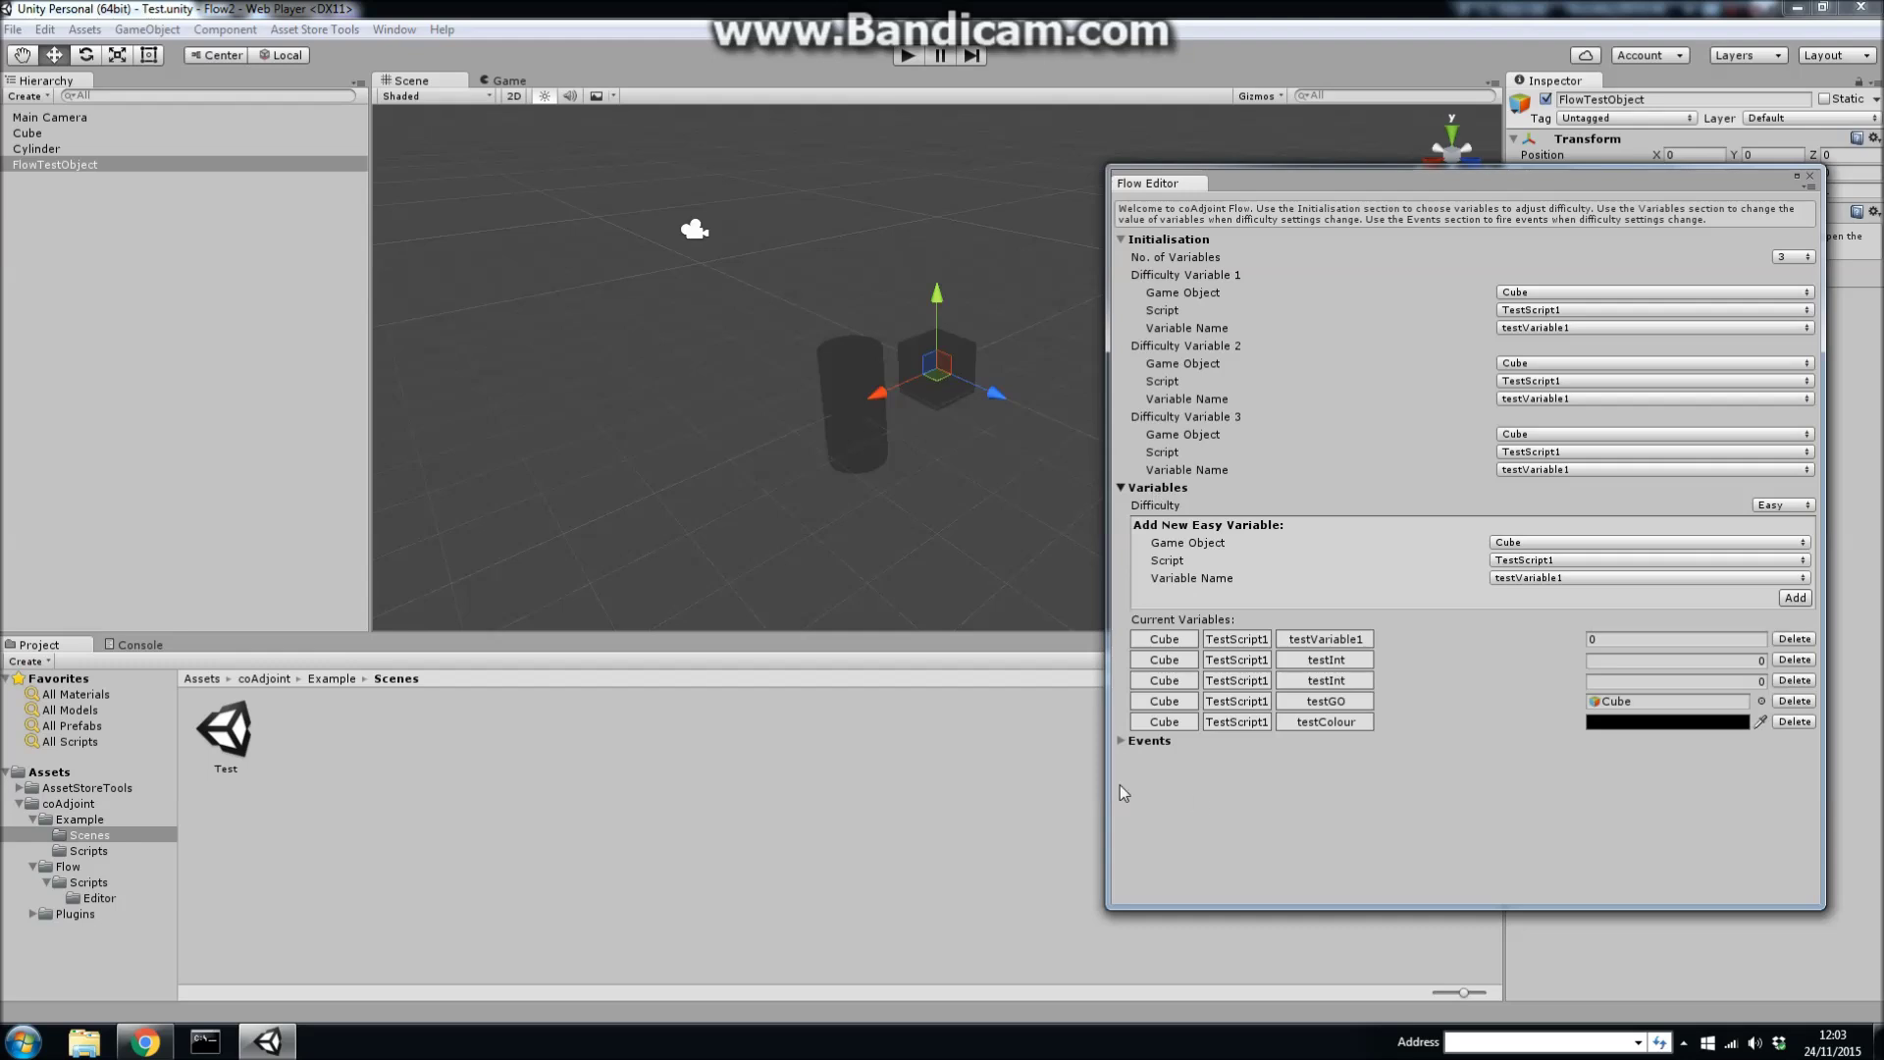
pyautogui.click(1118, 740)
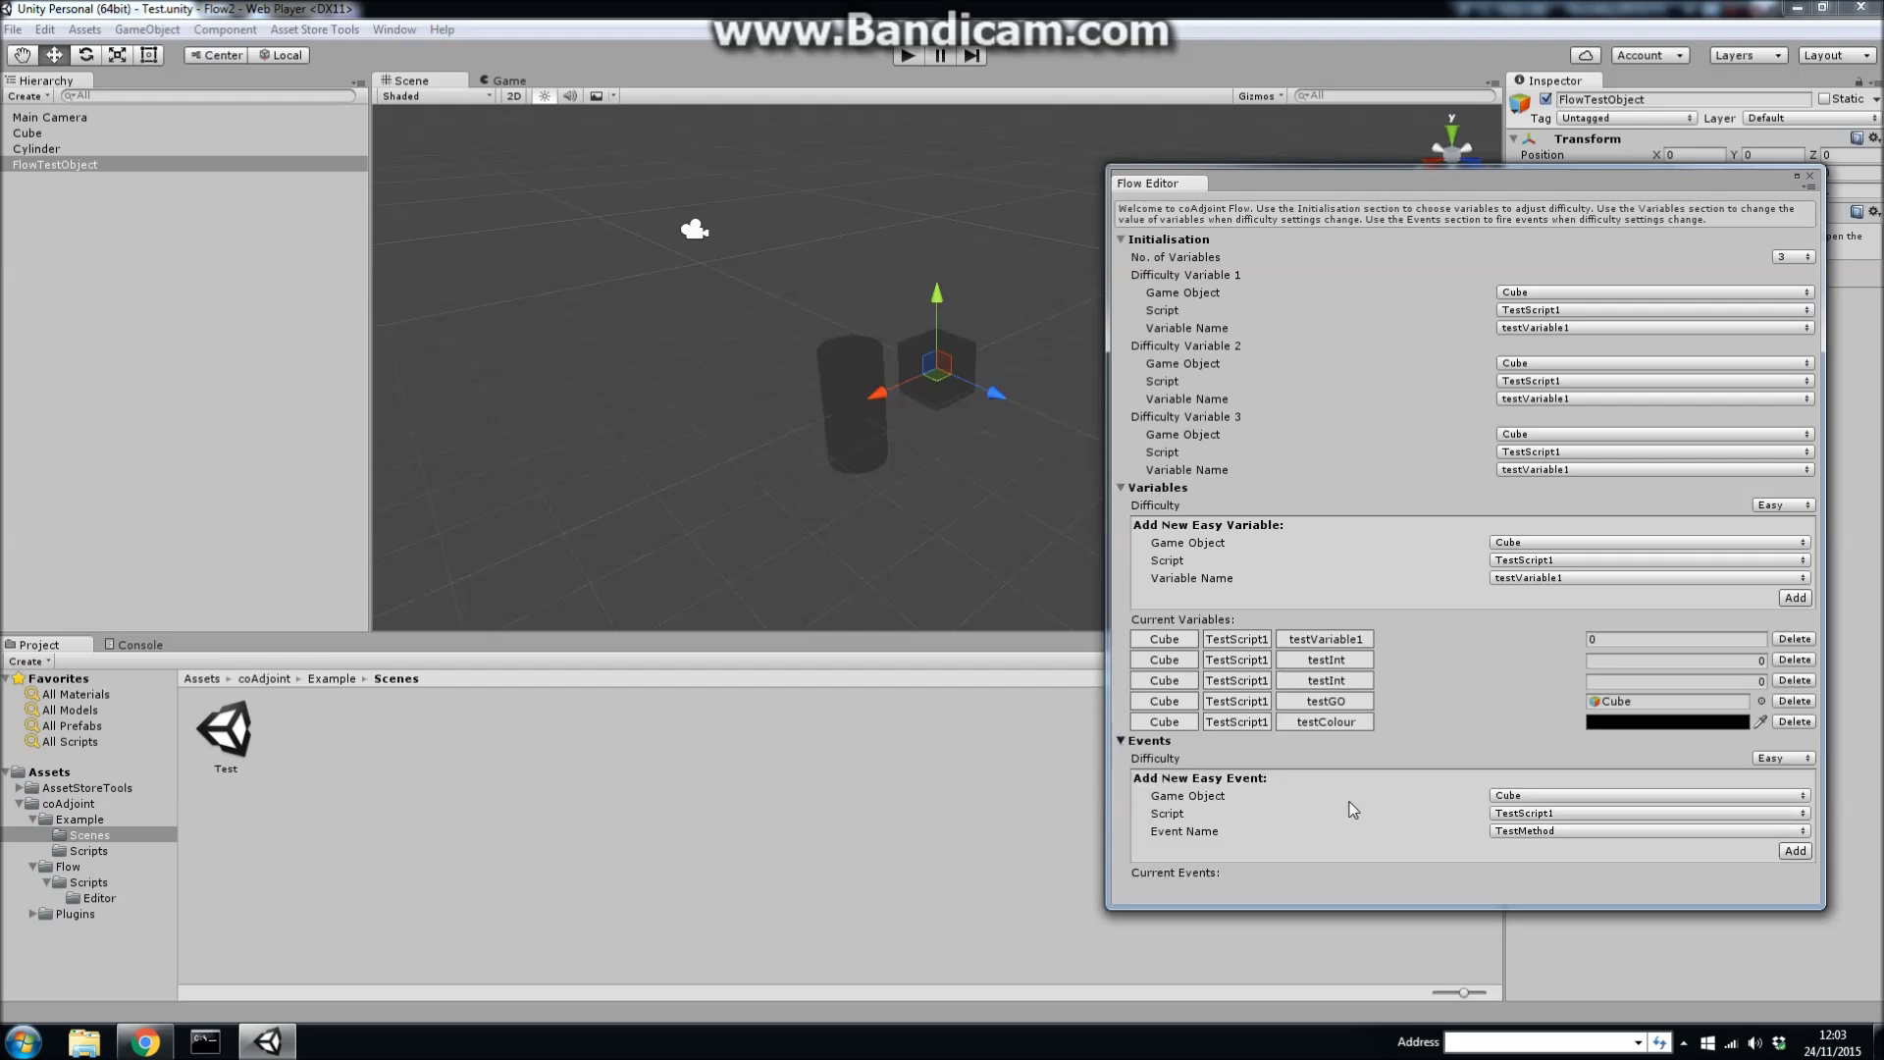